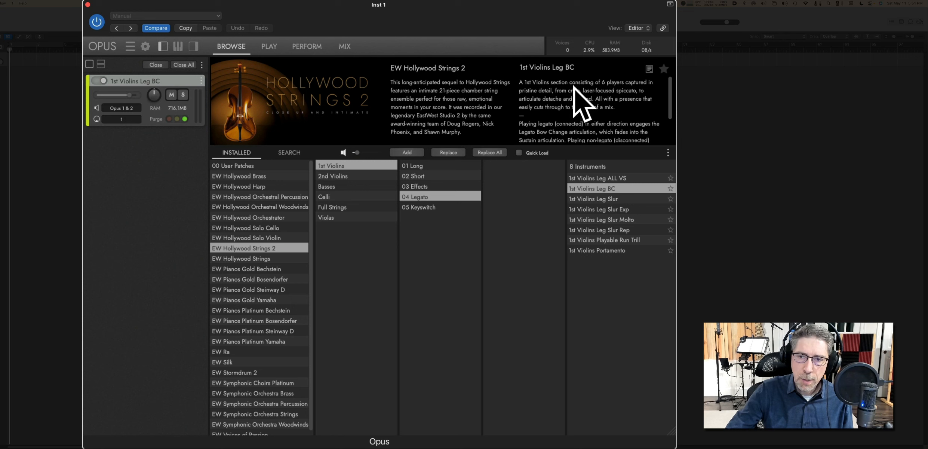
- Examine the 1st Violins Leg ALL VS description and the long patches of the 1st and 2nd Violins
{"action": "left_click", "coordinate": [593, 180]}
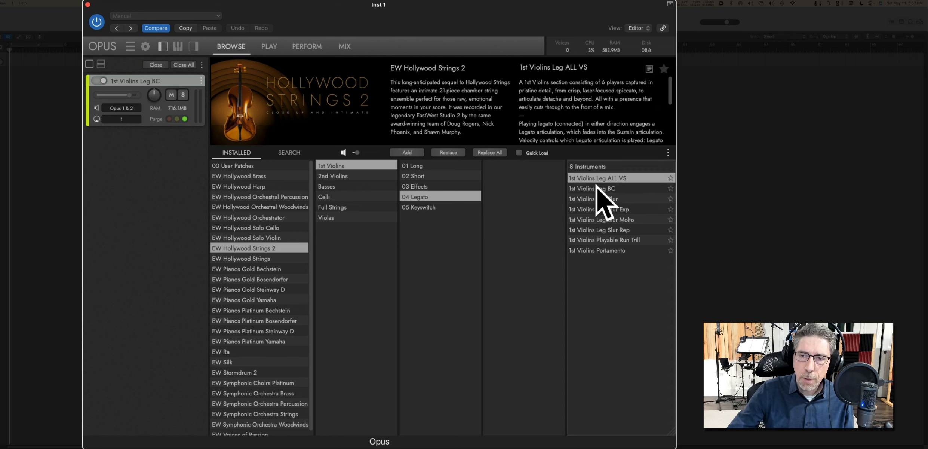
{"action": "left_click", "coordinate": [420, 167]}
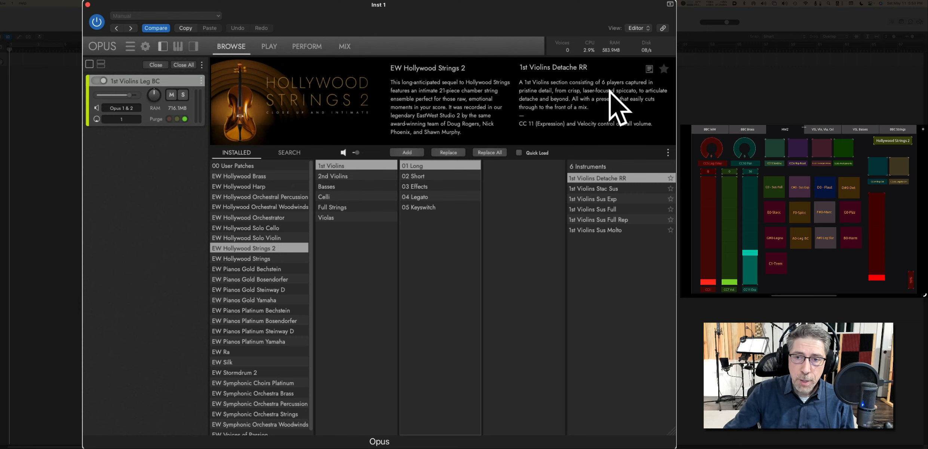
{"action": "left_click", "coordinate": [344, 179]}
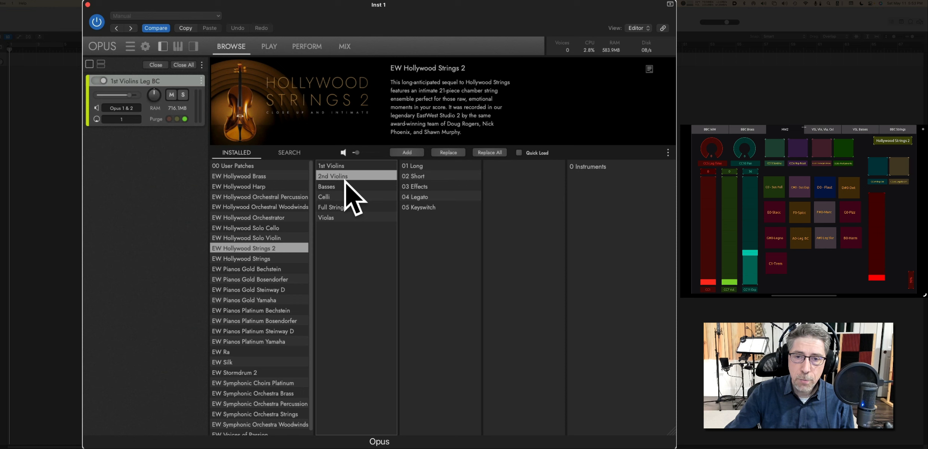
{"action": "left_click", "coordinate": [430, 167]}
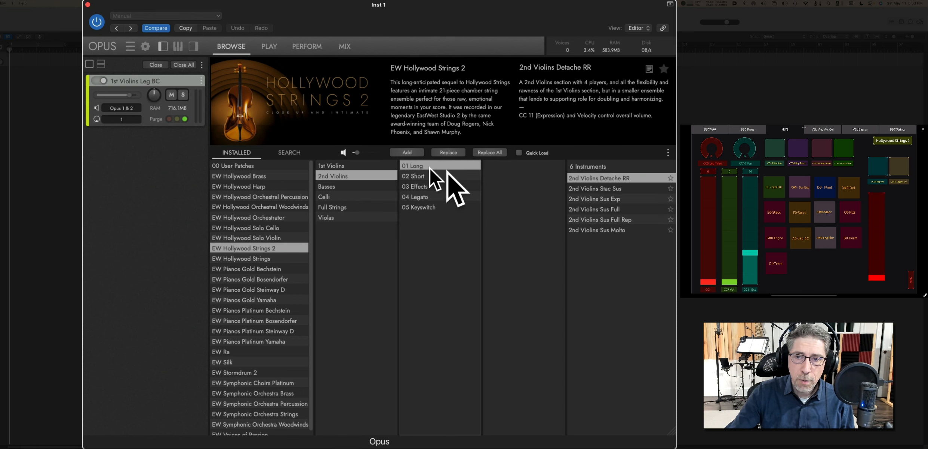
- Examine the short patches and section descriptions of the Violas, Celli and Basses
{"action": "left_click", "coordinate": [348, 217]}
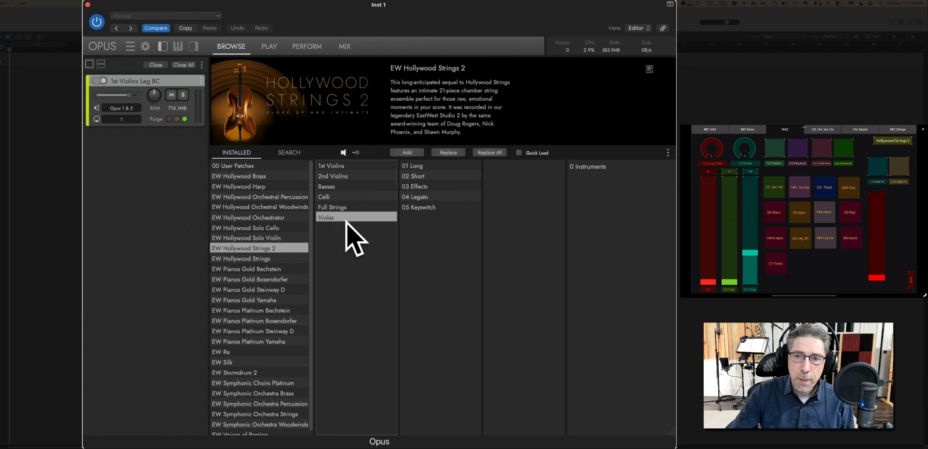
{"action": "left_click", "coordinate": [461, 179]}
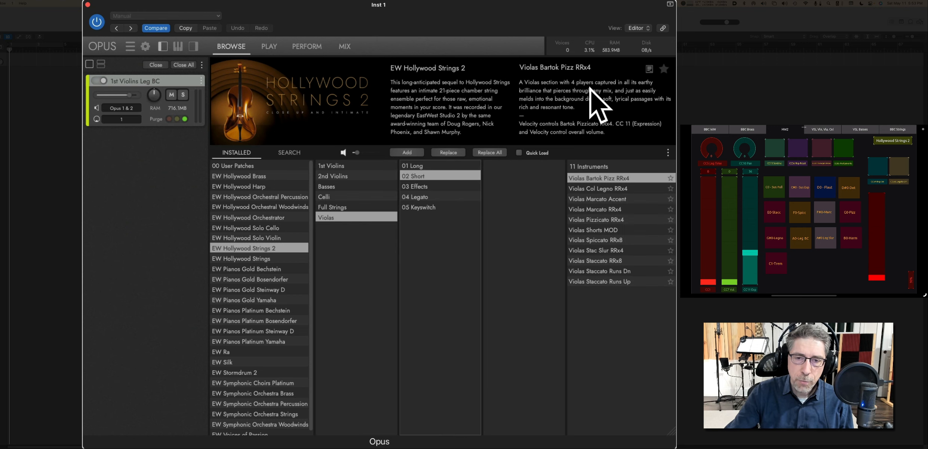
{"action": "left_click", "coordinate": [338, 197]}
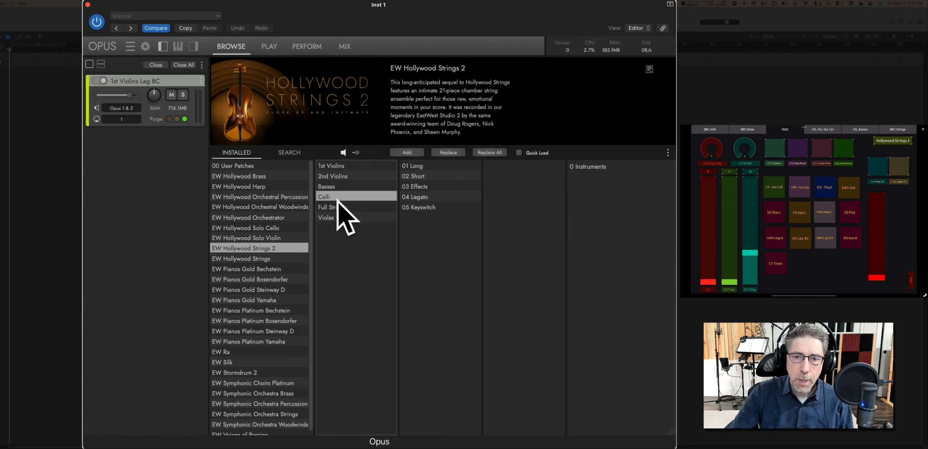
{"action": "left_click", "coordinate": [428, 176]}
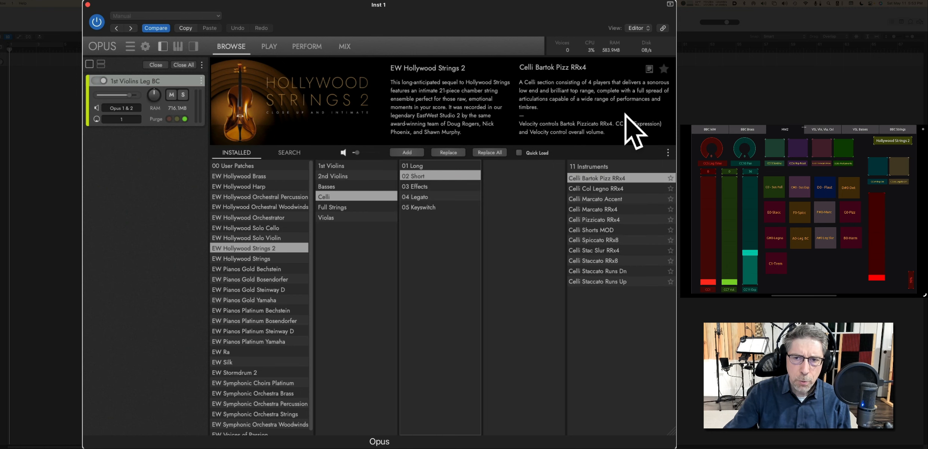
{"action": "left_click", "coordinate": [339, 187]}
{"action": "left_click", "coordinate": [421, 176]}
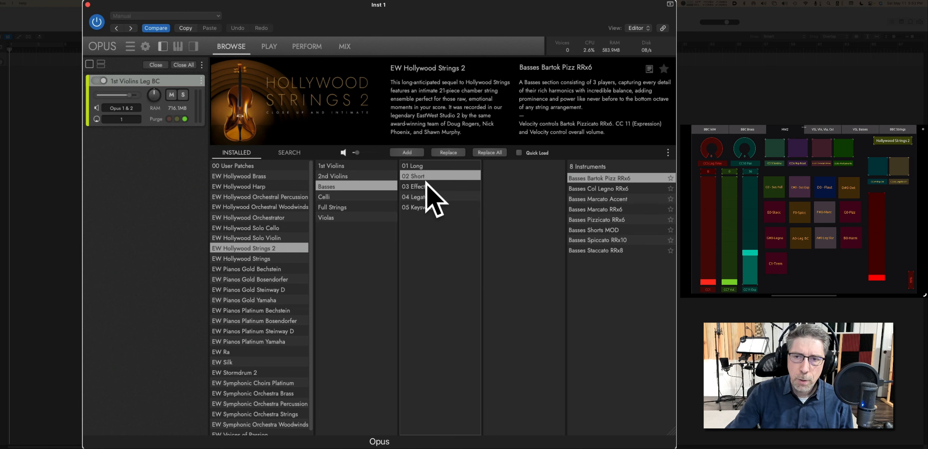
- Compare the articulation categories of the 1st Violins and Full Strings in EW Hollywood Strings 2
{"action": "left_click", "coordinate": [354, 168]}
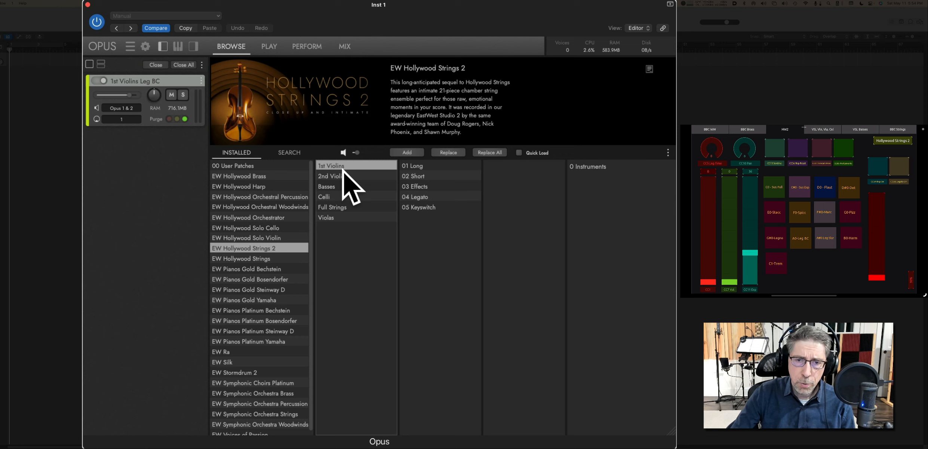
{"action": "left_click", "coordinate": [264, 251]}
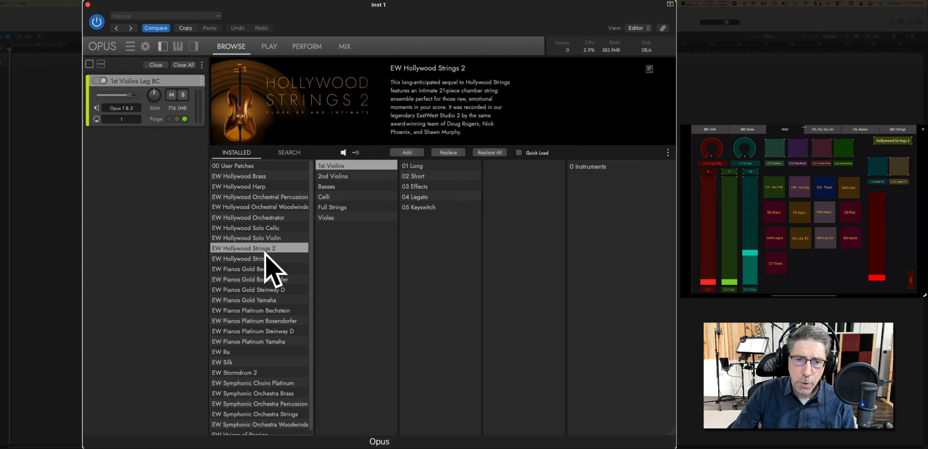
{"action": "left_click", "coordinate": [349, 171]}
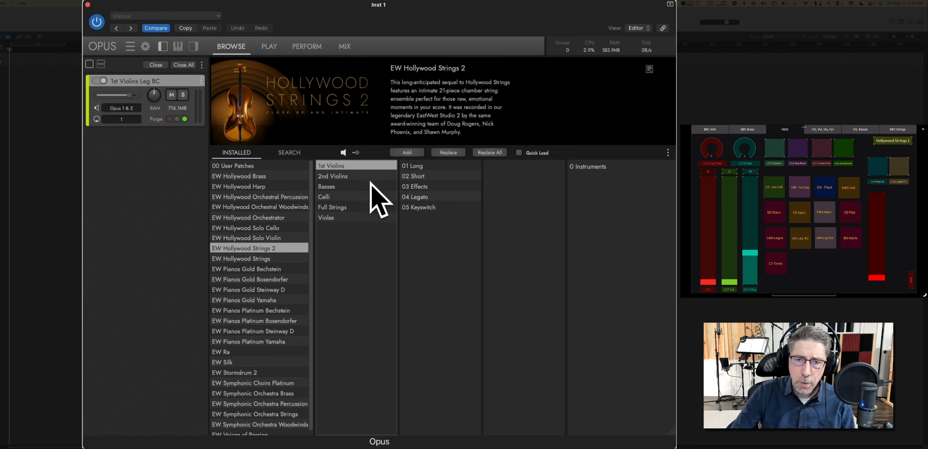
{"action": "left_click", "coordinate": [339, 207]}
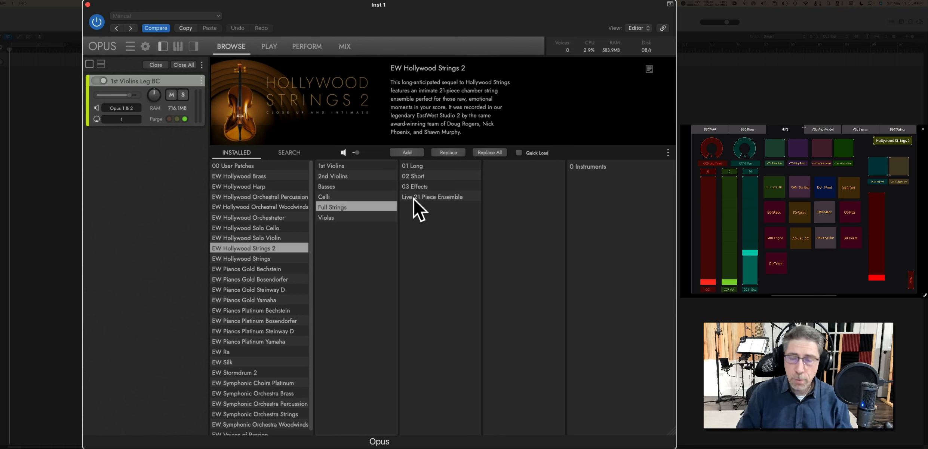
{"action": "left_click", "coordinate": [360, 165]}
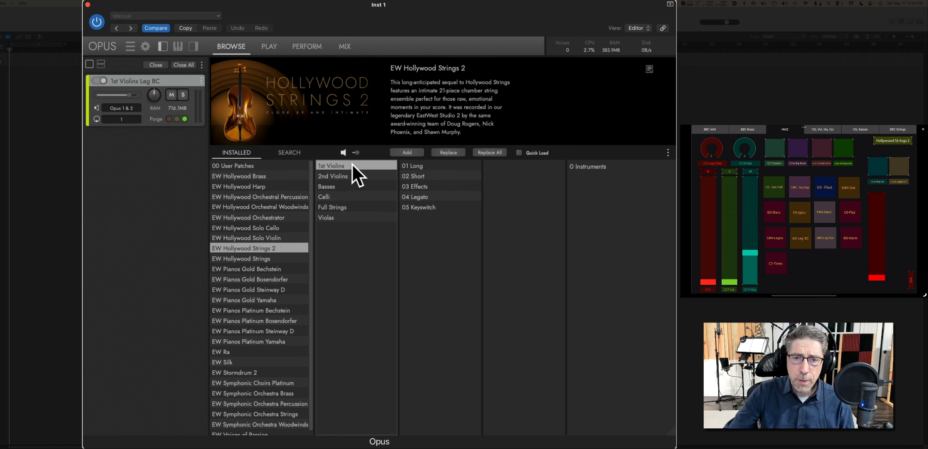
- Read the descriptions of the long patches 1st Violins Sus Full Rep and 1st Violins Sus Full
{"action": "left_click", "coordinate": [429, 170]}
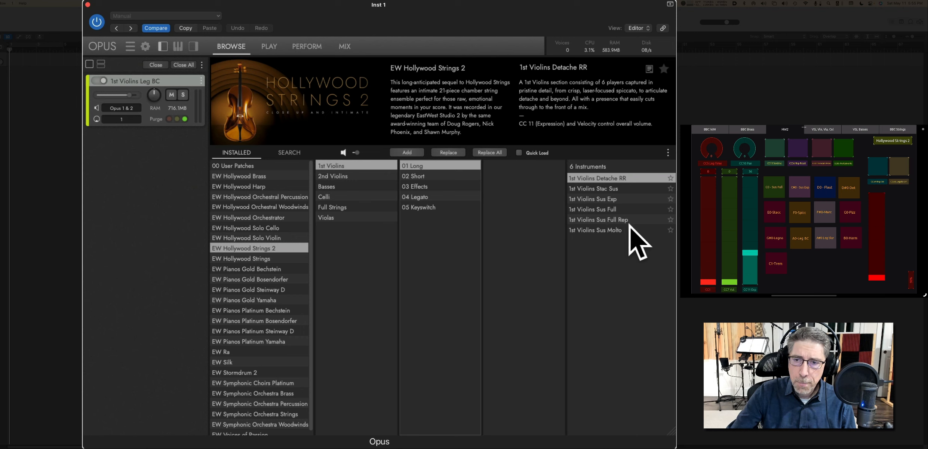
{"action": "left_click", "coordinate": [616, 220]}
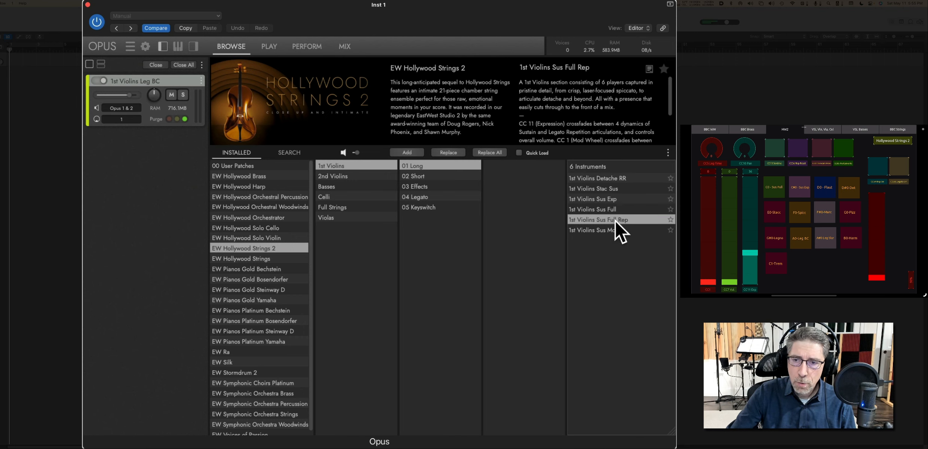
{"action": "left_click", "coordinate": [611, 211]}
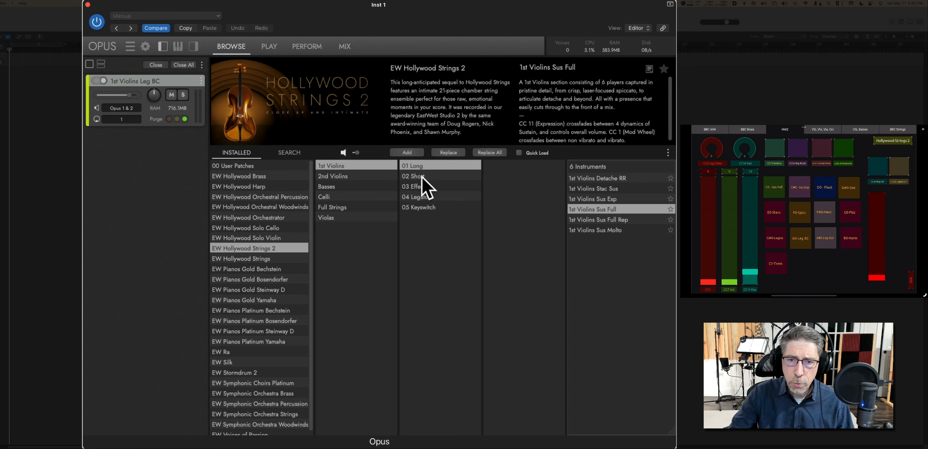
- Load the legato patch 1st Violins Leg Slur in place of the current instrument
{"action": "left_click", "coordinate": [441, 197]}
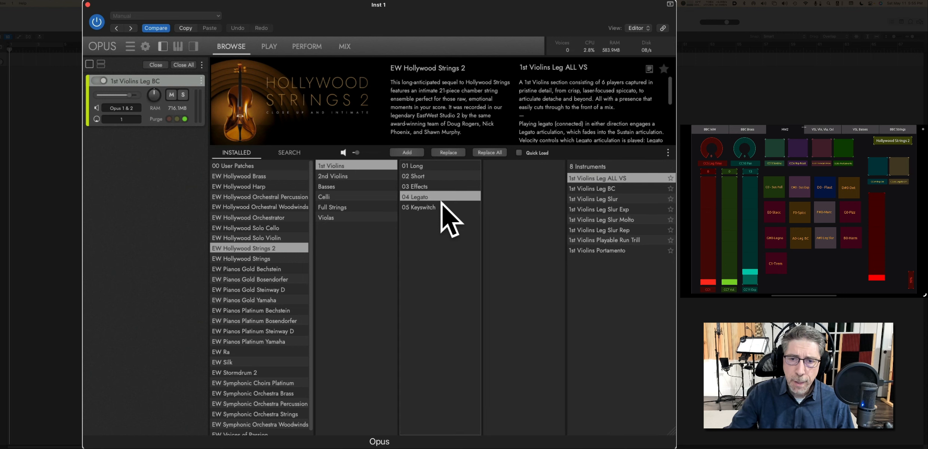
{"action": "double_click", "coordinate": [621, 200]}
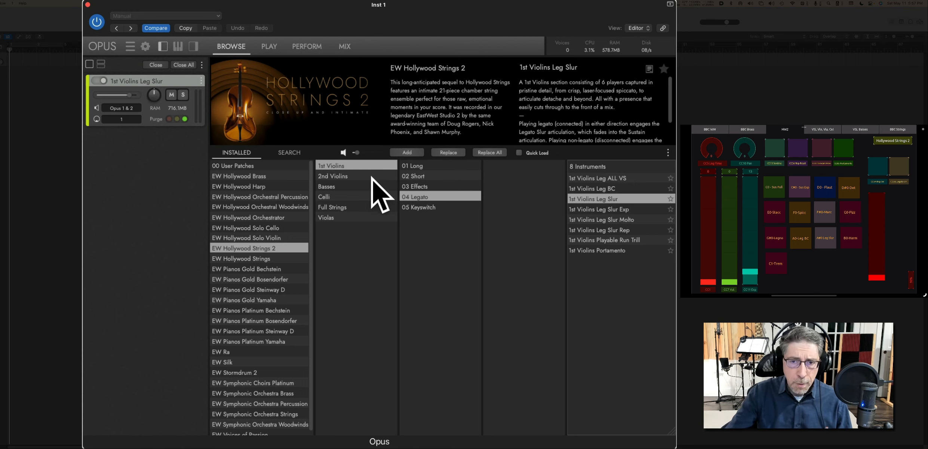
- Review the 1st Violins long patches from Stac Sus to Sus Molto and load 1st Violins Sus Exp
{"action": "left_click", "coordinate": [432, 175]}
{"action": "left_click", "coordinate": [431, 167]}
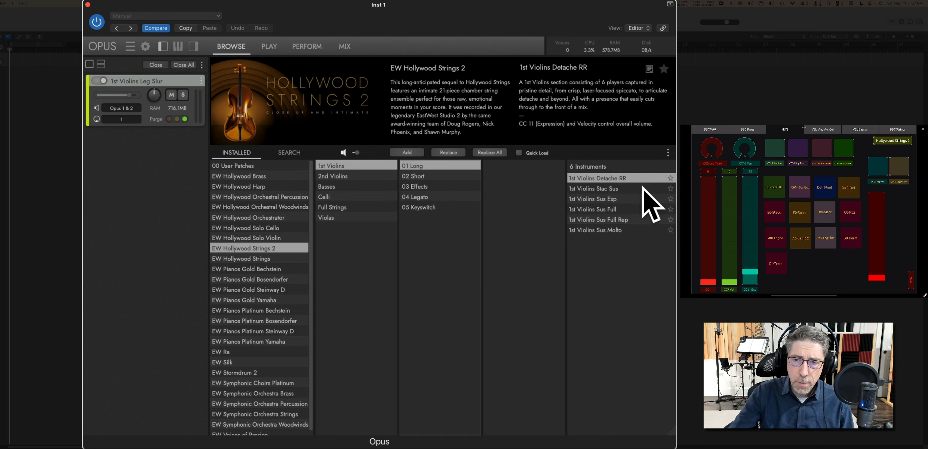
{"action": "left_click", "coordinate": [595, 189]}
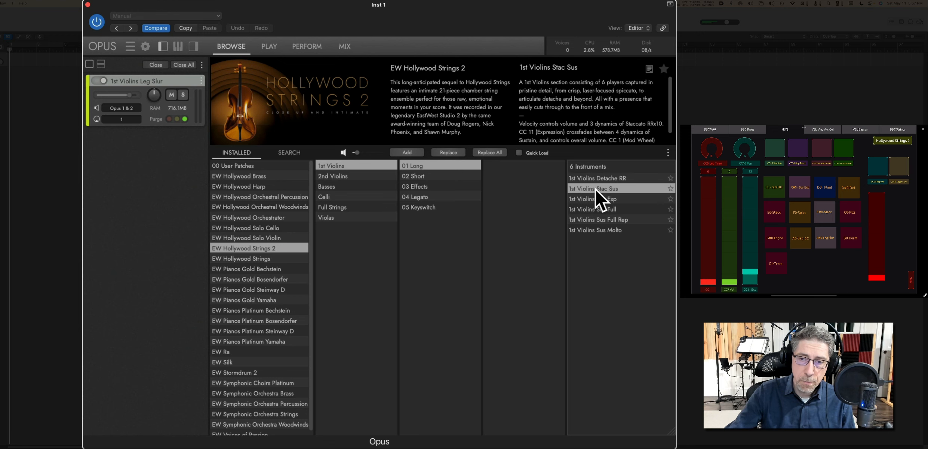
{"action": "left_click", "coordinate": [602, 200]}
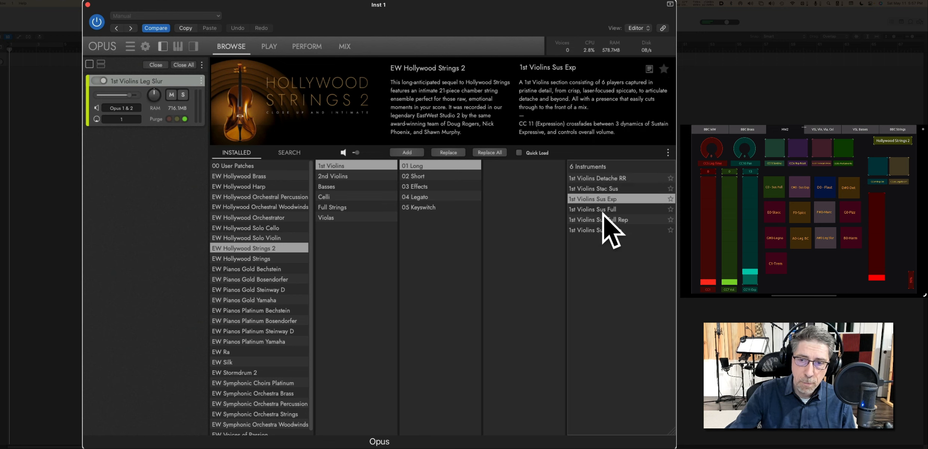
{"action": "left_click", "coordinate": [603, 210]}
{"action": "left_click", "coordinate": [604, 221]}
{"action": "left_click", "coordinate": [598, 230]}
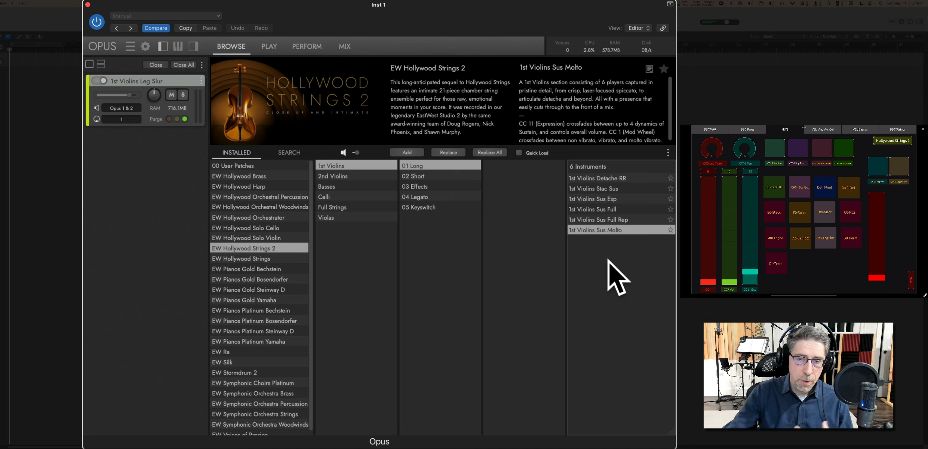
{"action": "double_click", "coordinate": [606, 199]}
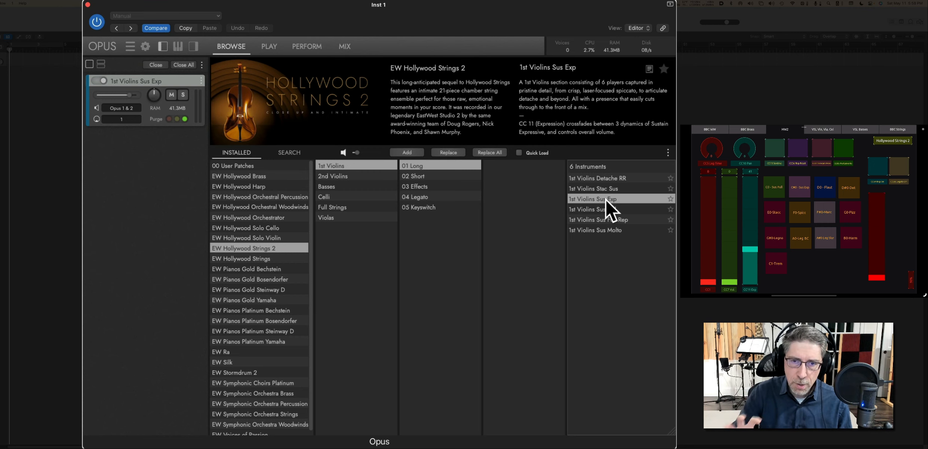
- Load the short patch 1st Violins Marcato RRx6 in place of the current instrument
{"action": "left_click", "coordinate": [435, 177]}
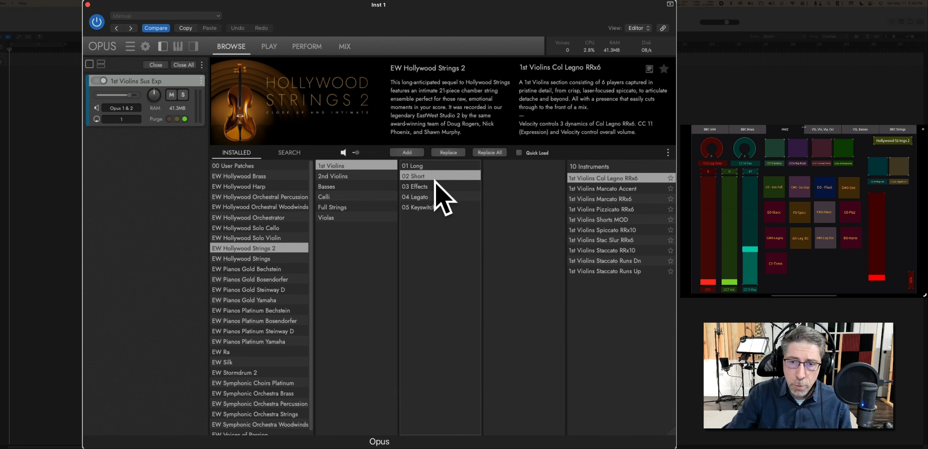
{"action": "left_click", "coordinate": [617, 199]}
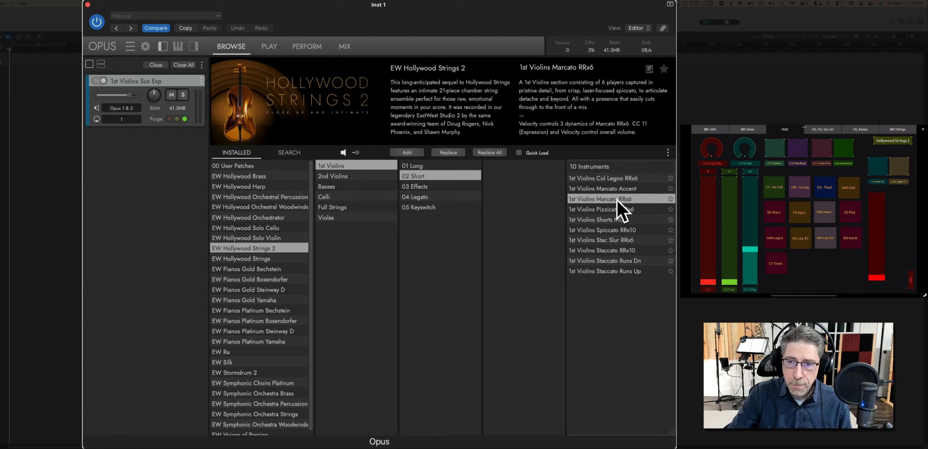
{"action": "double_click", "coordinate": [616, 199]}
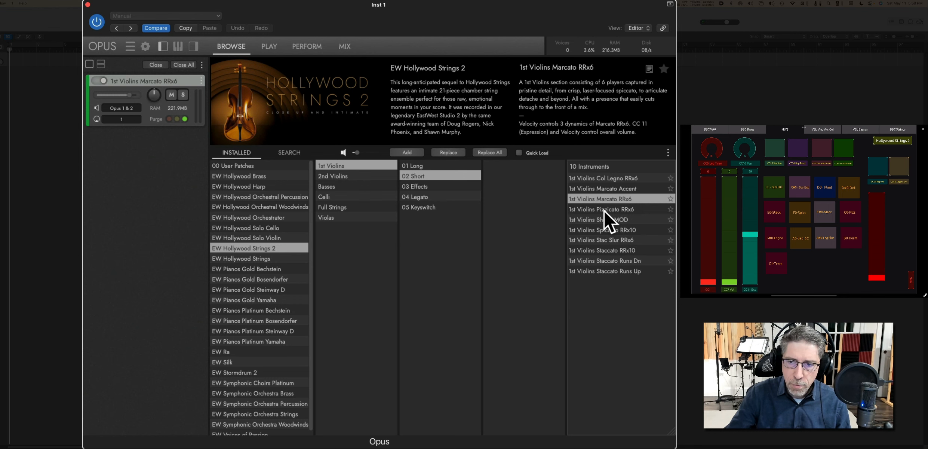
- Load the short patches 1st Violins Pizzicato RRx6 and 1st Violins Staccato RRx10 one after the other
{"action": "left_click", "coordinate": [605, 210]}
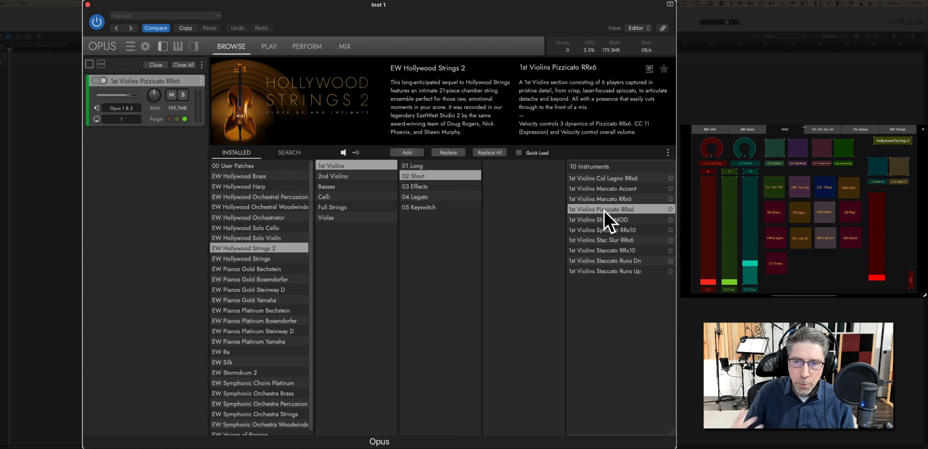
{"action": "double_click", "coordinate": [612, 249]}
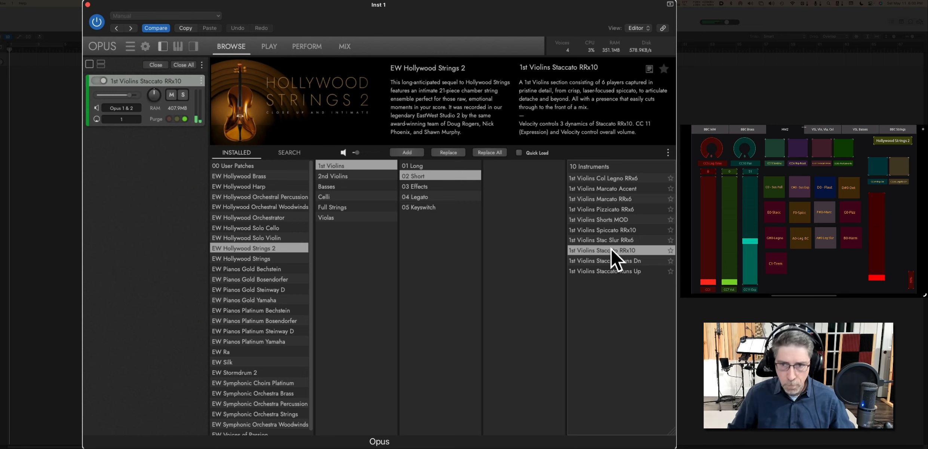
- Load the effects patches 1st Violins Flautando and 1st Violins Harmonics one after the other
{"action": "left_click", "coordinate": [427, 189]}
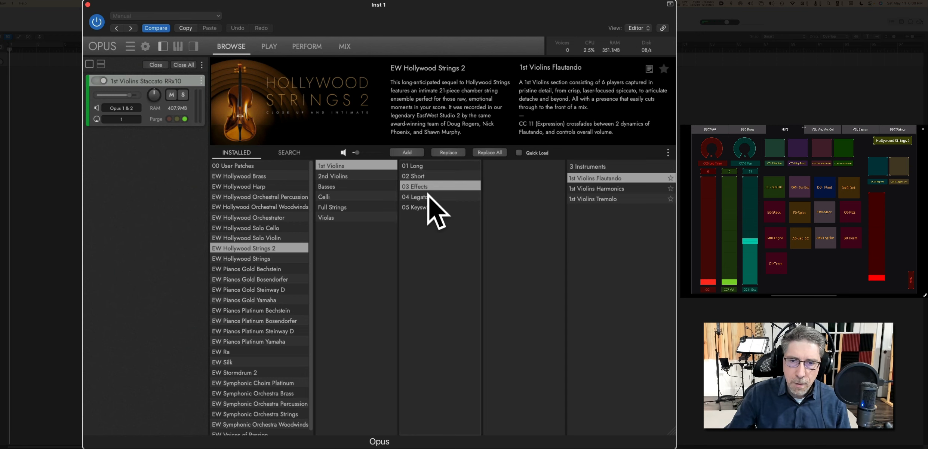
{"action": "double_click", "coordinate": [615, 178]}
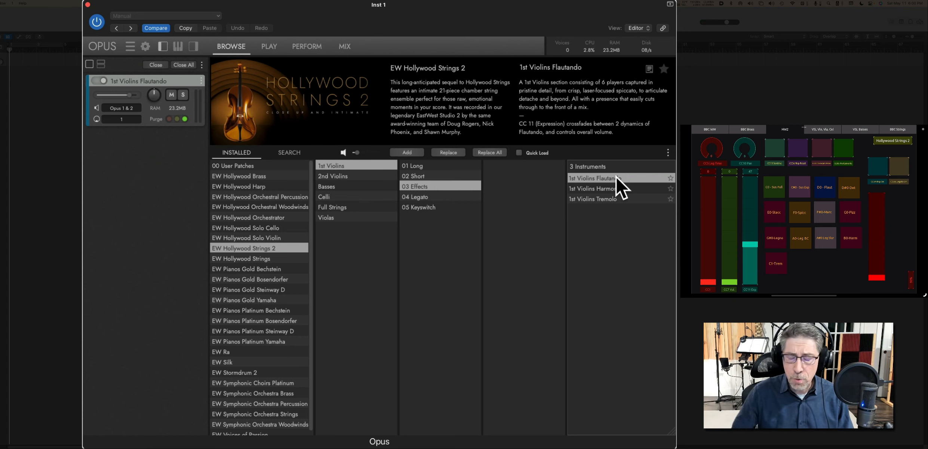
{"action": "left_click", "coordinate": [621, 188]}
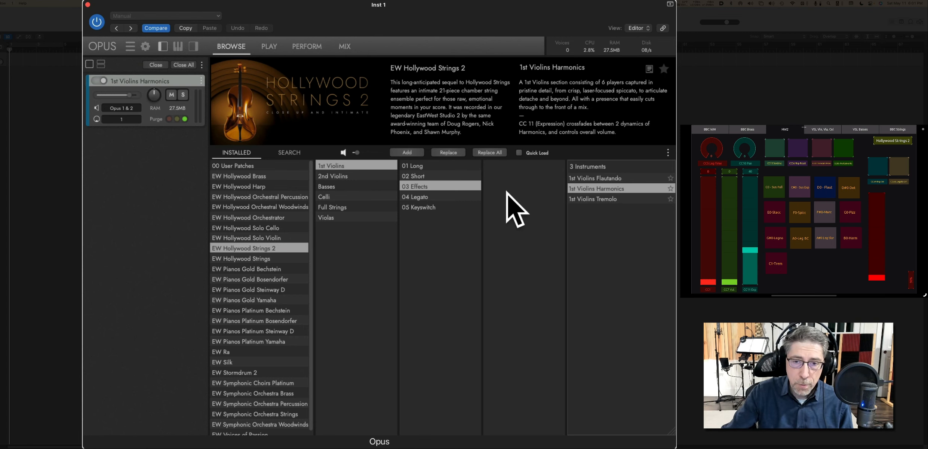
- Load the legato patch 1st Violins Leg Slur and show its player controls
{"action": "left_click", "coordinate": [430, 198]}
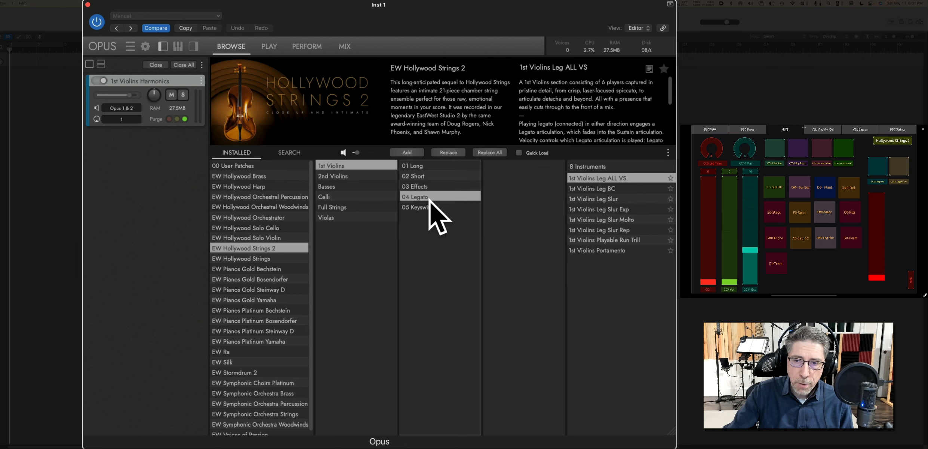
{"action": "left_click", "coordinate": [621, 199]}
{"action": "double_click", "coordinate": [621, 199]}
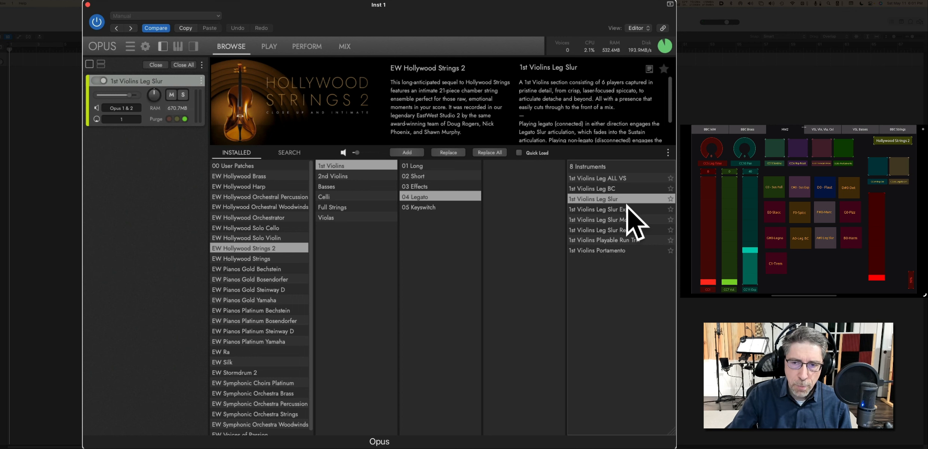
{"action": "left_click", "coordinate": [272, 47]}
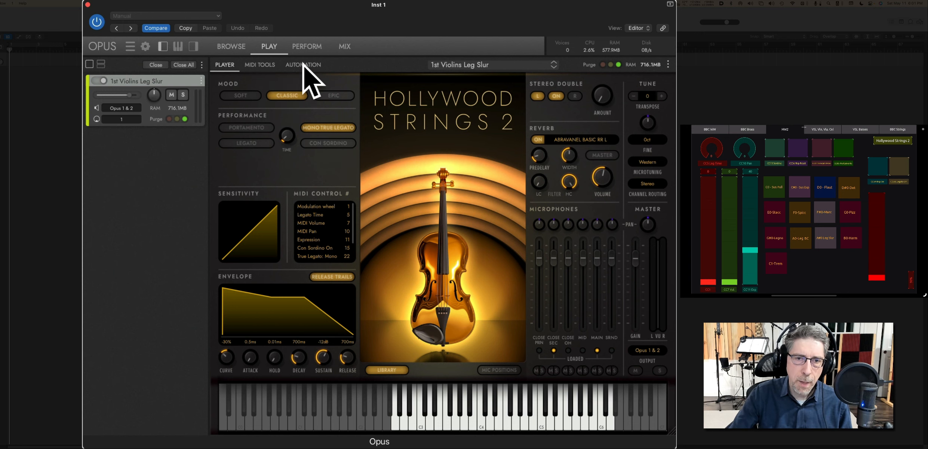
- Load the patch Celli Leg BC from the Celli legato instruments of EW Hollywood Strings 2
{"action": "left_click", "coordinate": [236, 47]}
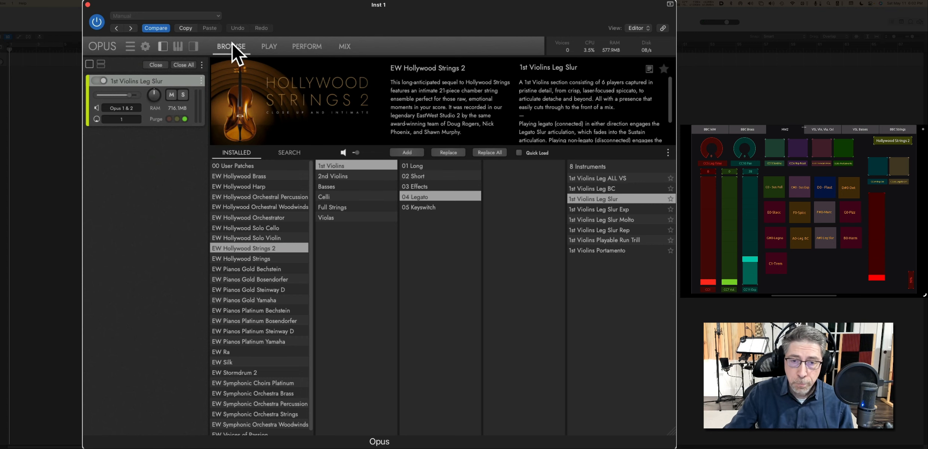
{"action": "left_click", "coordinate": [336, 197]}
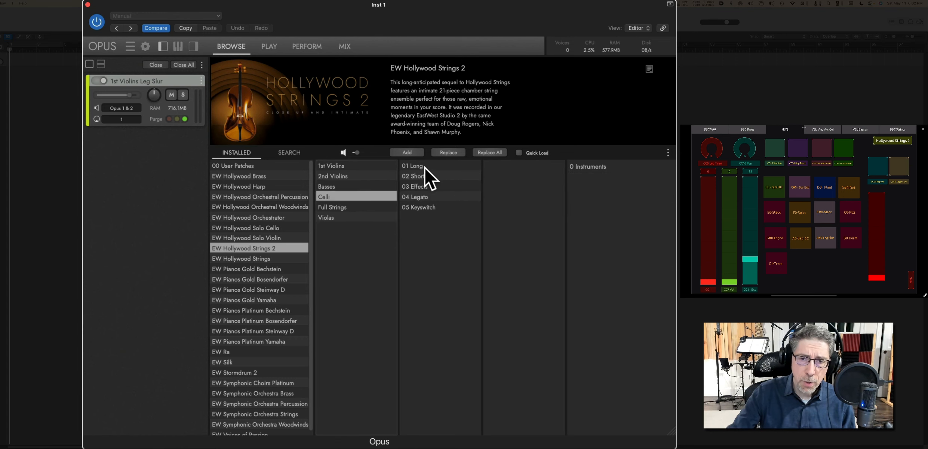
{"action": "left_click", "coordinate": [431, 197]}
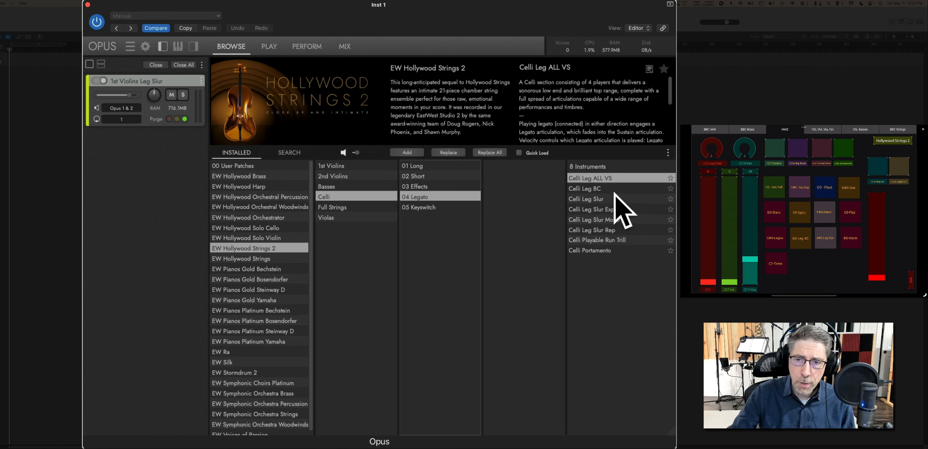
{"action": "left_click", "coordinate": [600, 188]}
{"action": "double_click", "coordinate": [600, 187]}
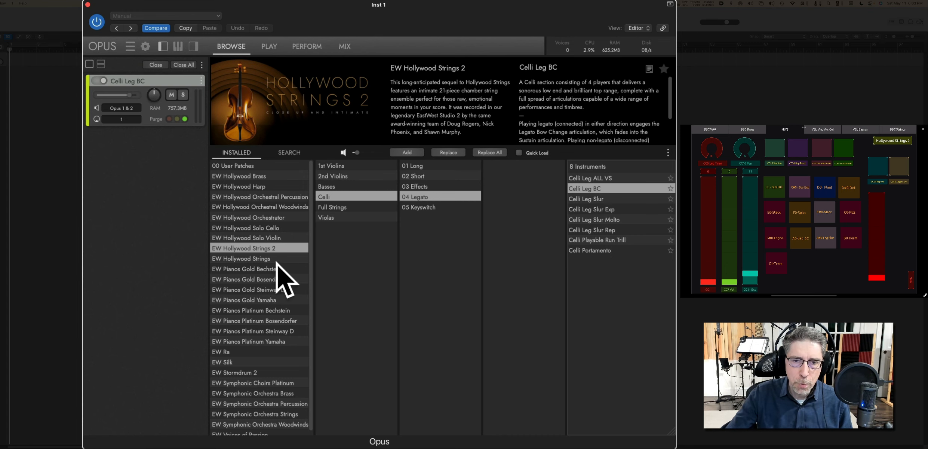
- Load the patch 18V Leg Slur LITE from the 18 Violins legato instruments of the original EW Hollywood Strings
{"action": "left_click", "coordinate": [356, 166]}
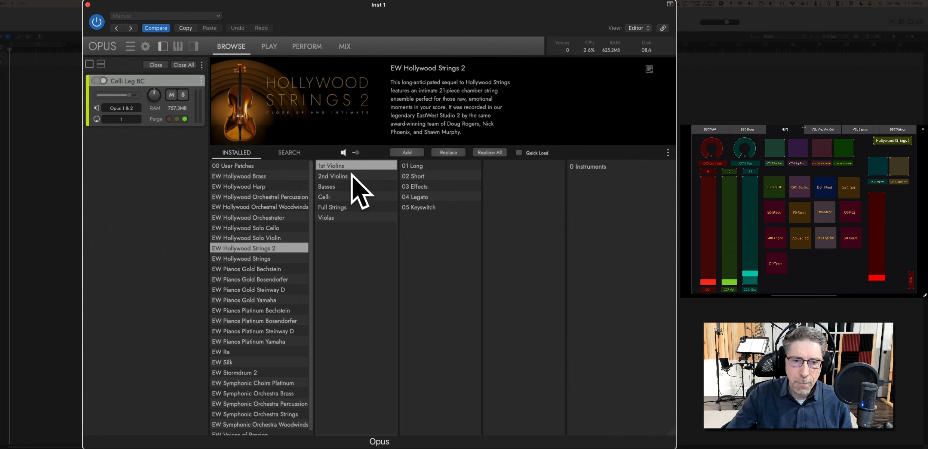
{"action": "left_click", "coordinate": [251, 262]}
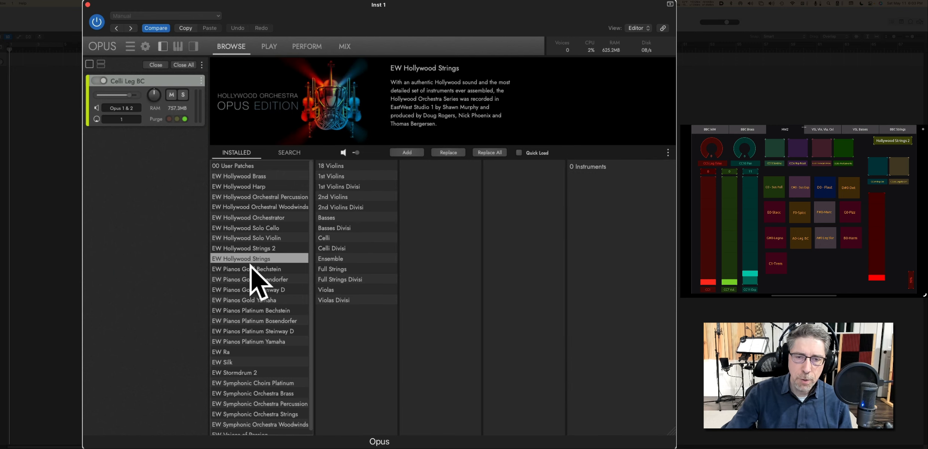
{"action": "left_click", "coordinate": [338, 168]}
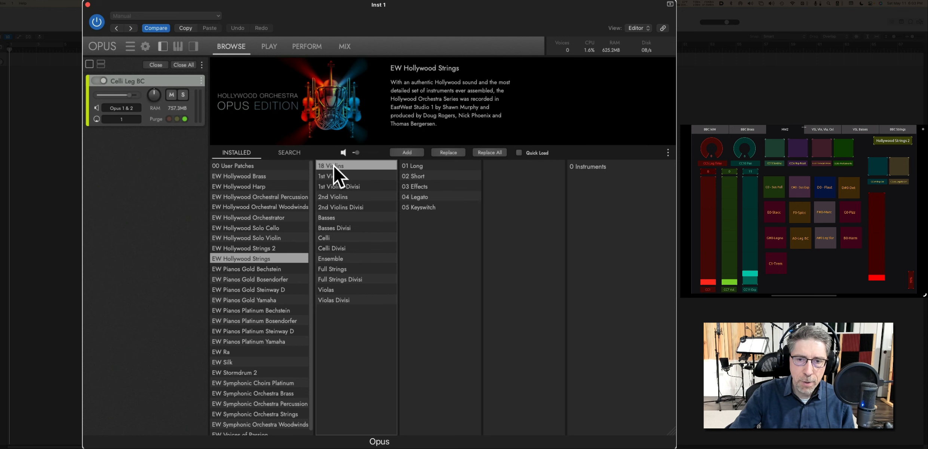
{"action": "left_click", "coordinate": [424, 197]}
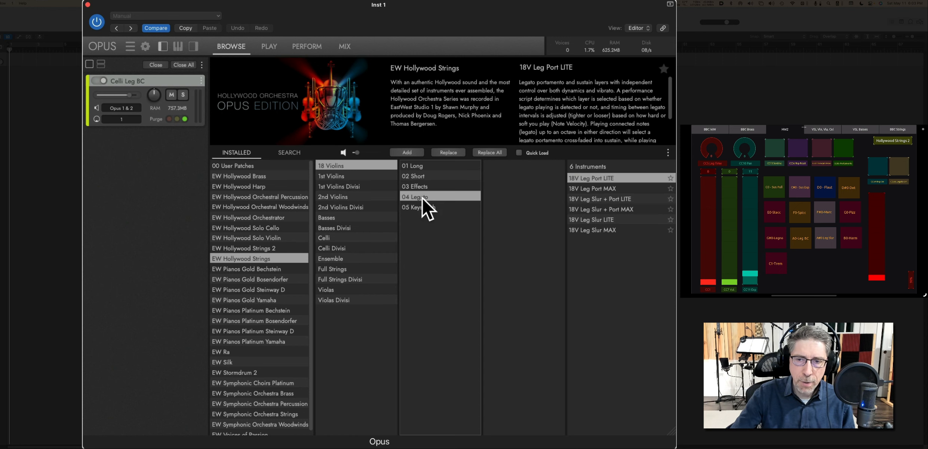
{"action": "left_click", "coordinate": [613, 219]}
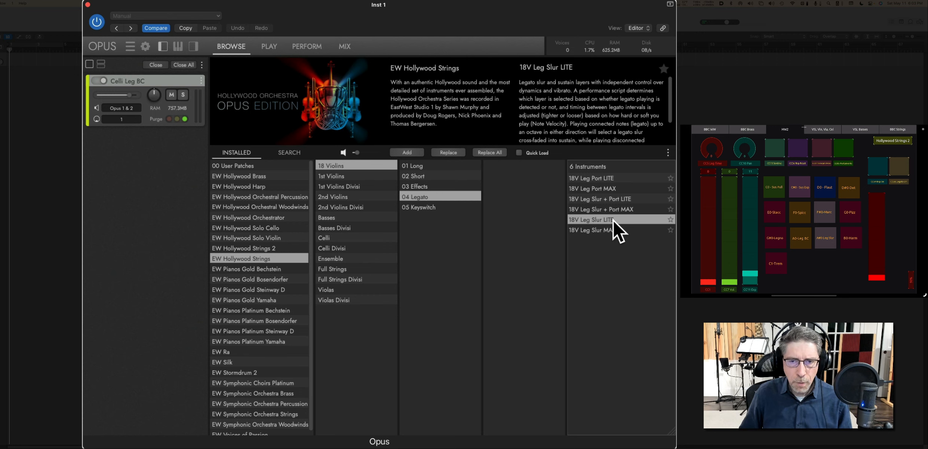
{"action": "double_click", "coordinate": [613, 220]}
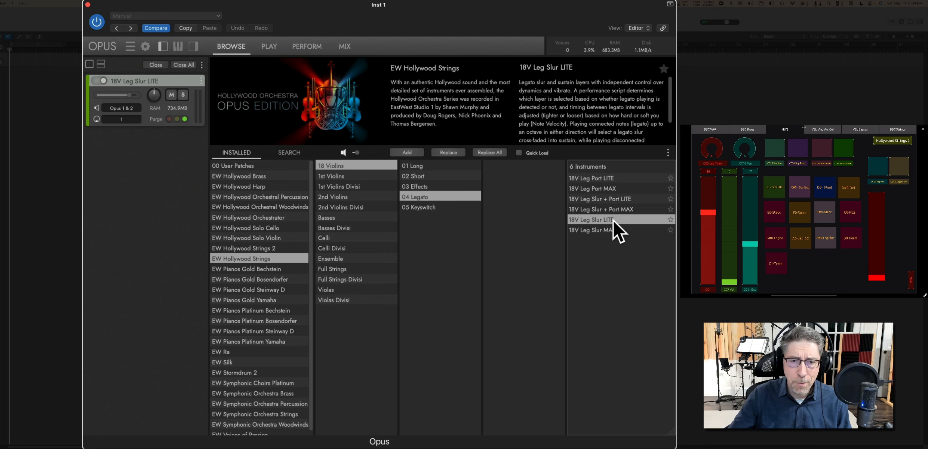
- Load the legato patch 1st Violins Leg Slur from EW Hollywood Strings 2 in place of the 18 Violins patch
{"action": "left_click", "coordinate": [260, 247]}
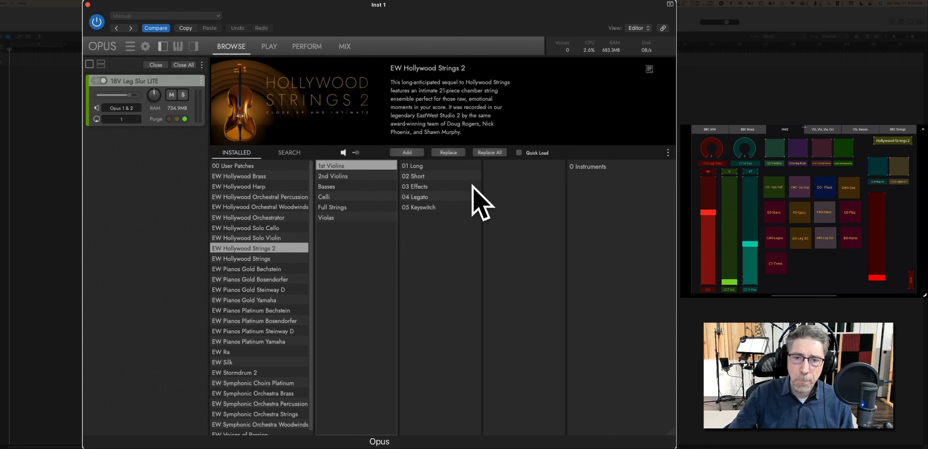
{"action": "left_click", "coordinate": [431, 196]}
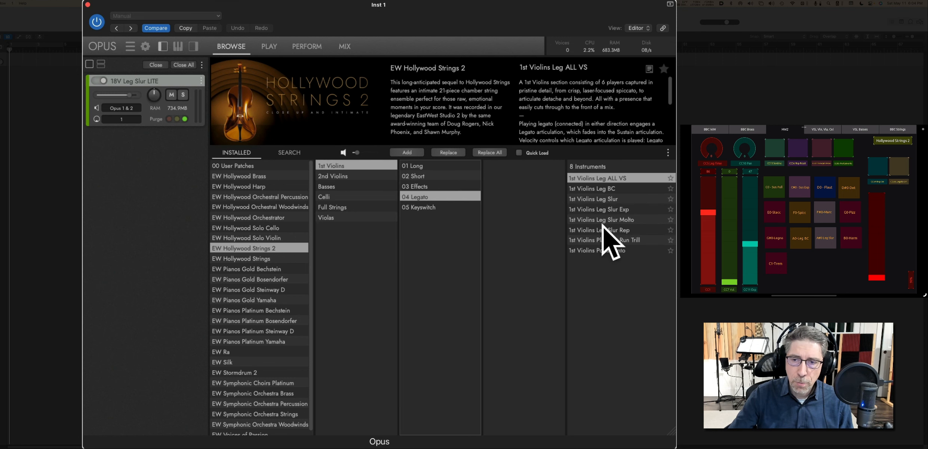
{"action": "double_click", "coordinate": [612, 200]}
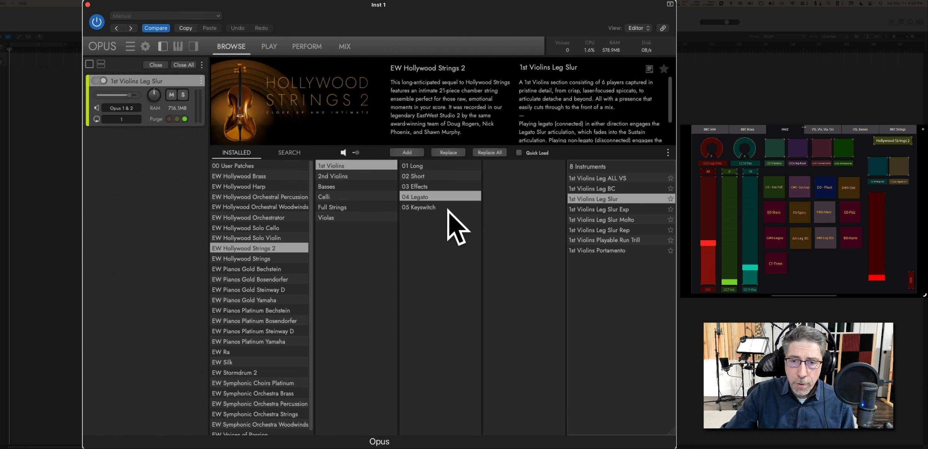
- Load the keyswitch patch 1st Violins KS Master and show its player controls
{"action": "left_click", "coordinate": [435, 208]}
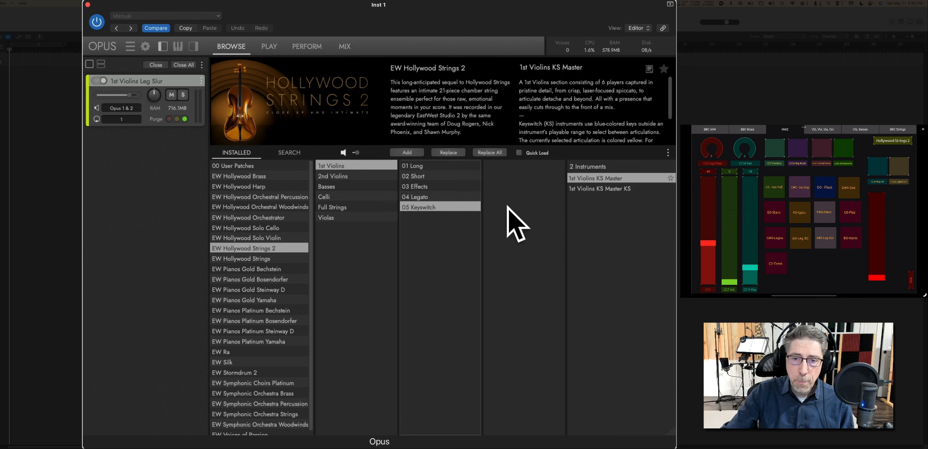
{"action": "double_click", "coordinate": [600, 178]}
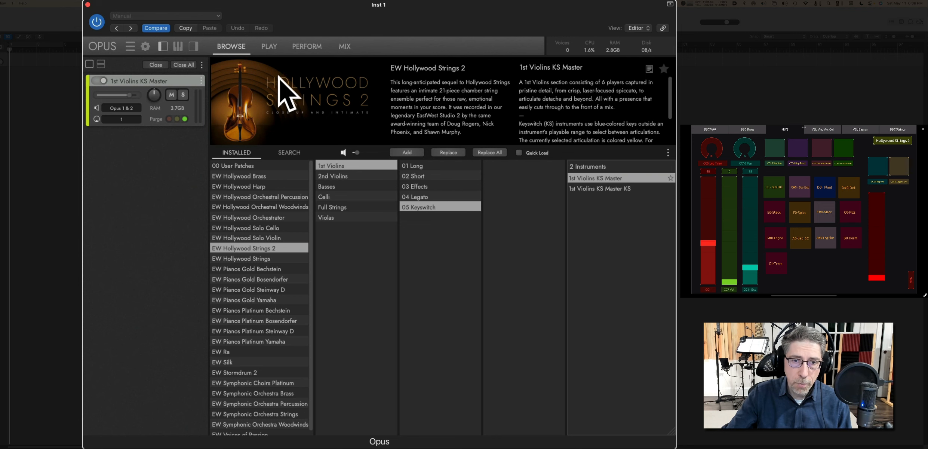
{"action": "left_click", "coordinate": [276, 51]}
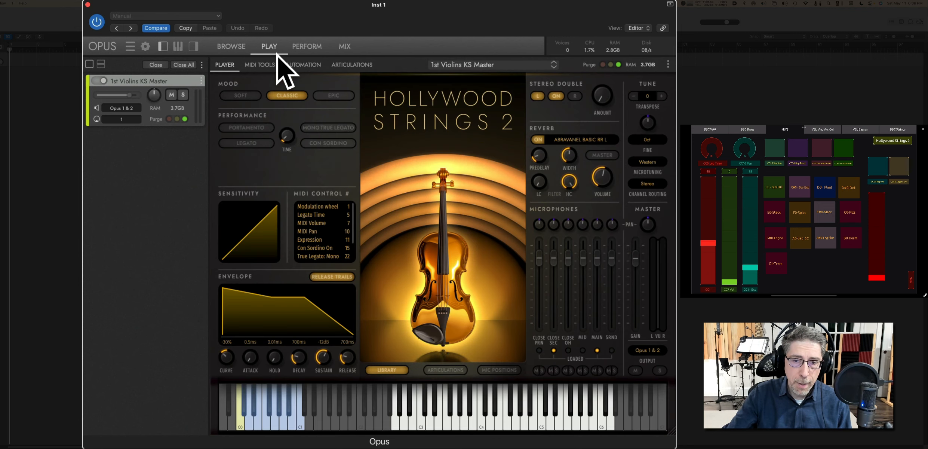
- Show the articulation list in the player and look through its keyswitch assignments from Sus Full to Tremolo
{"action": "left_click", "coordinate": [457, 372]}
{"action": "scroll", "coordinate": [462, 311], "scroll_direction": "down", "scroll_amount": 3}
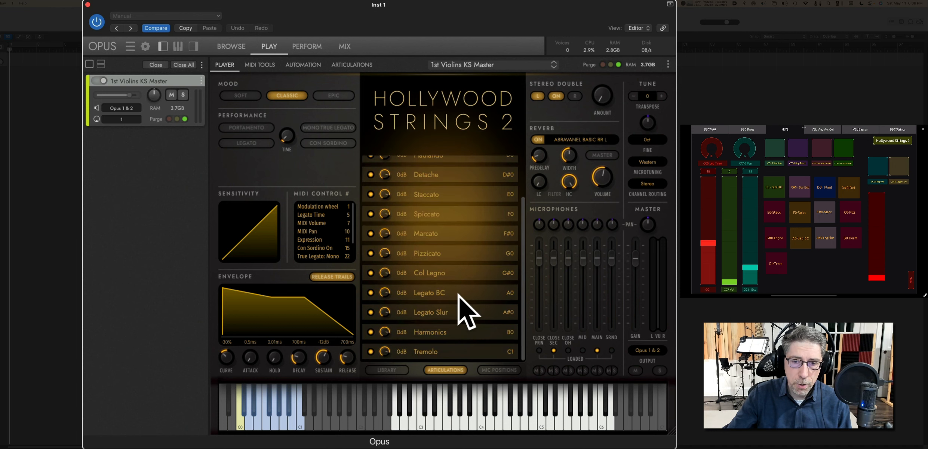
{"action": "scroll", "coordinate": [468, 311], "scroll_direction": "up", "scroll_amount": 3}
{"action": "scroll", "coordinate": [467, 310], "scroll_direction": "down", "scroll_amount": 2}
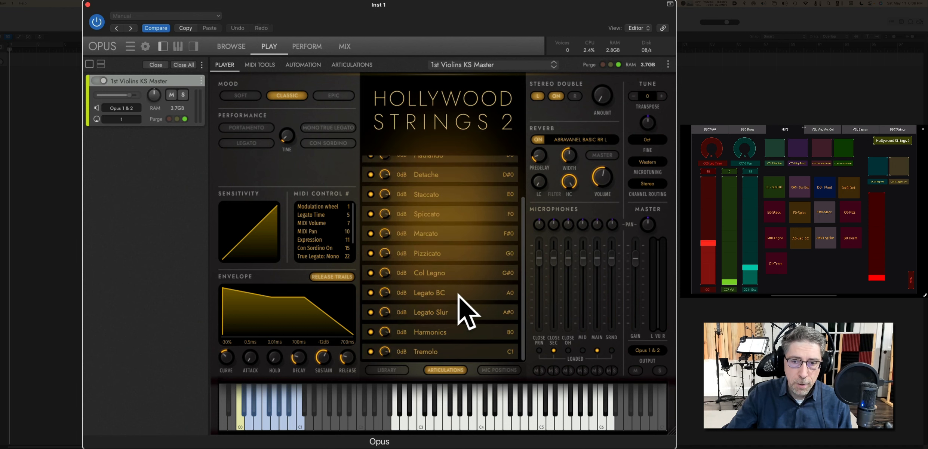
{"action": "scroll", "coordinate": [468, 311], "scroll_direction": "up", "scroll_amount": 2}
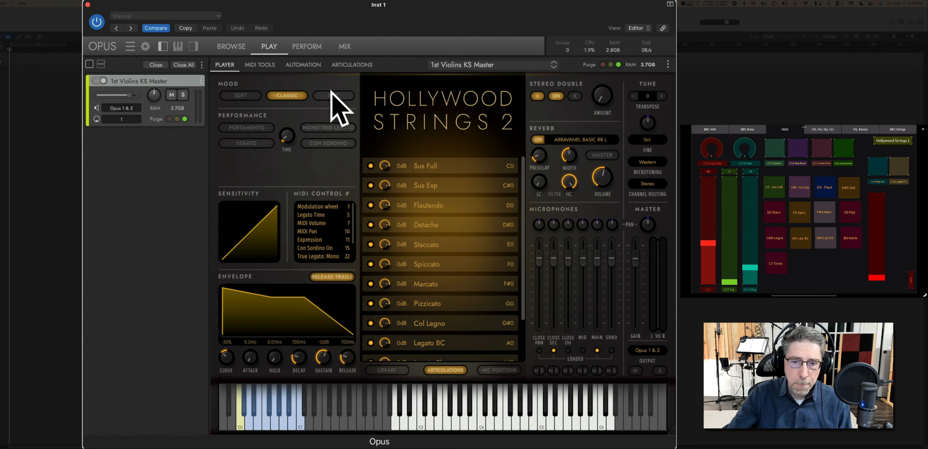
- Show the articulation tiles and inspect the MIDI trigger settings of Sus Full, closing them without changes
{"action": "left_click", "coordinate": [356, 68]}
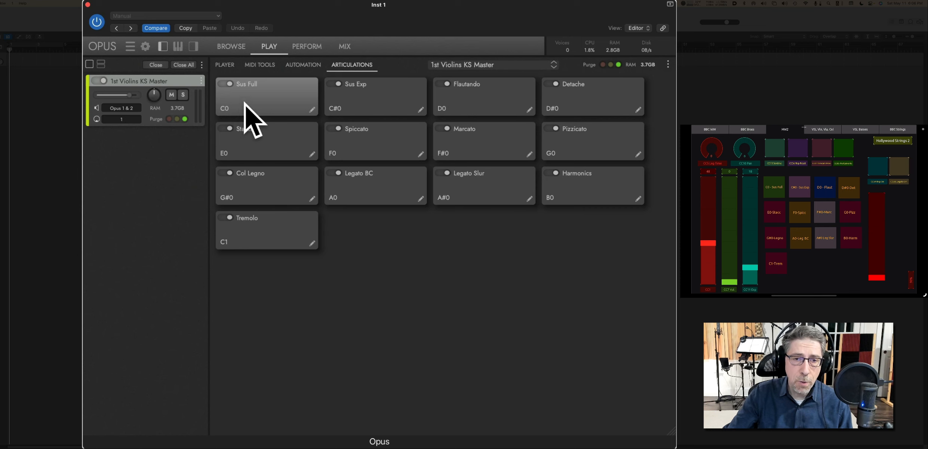
{"action": "left_click", "coordinate": [312, 110]}
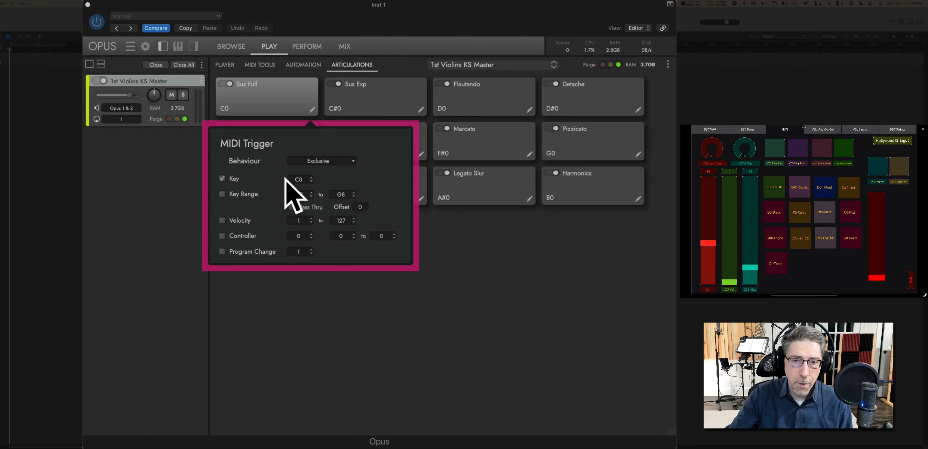
{"action": "left_click", "coordinate": [318, 116]}
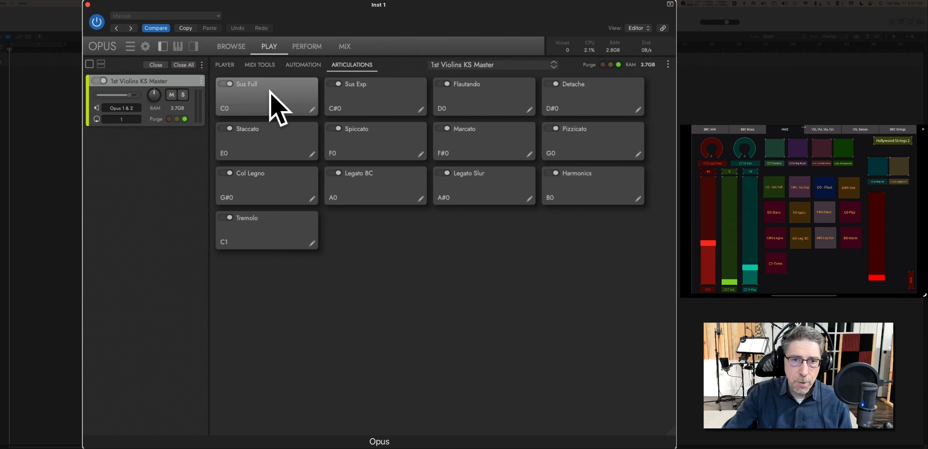
- Return to the player's articulation list and select the Sus Exp articulation
{"action": "left_click", "coordinate": [233, 66]}
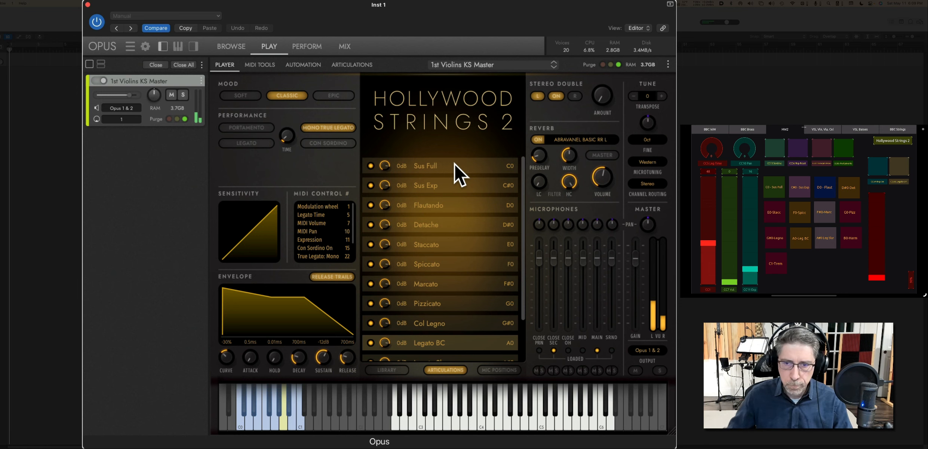
{"action": "scroll", "coordinate": [454, 163], "scroll_direction": "down", "scroll_amount": 3}
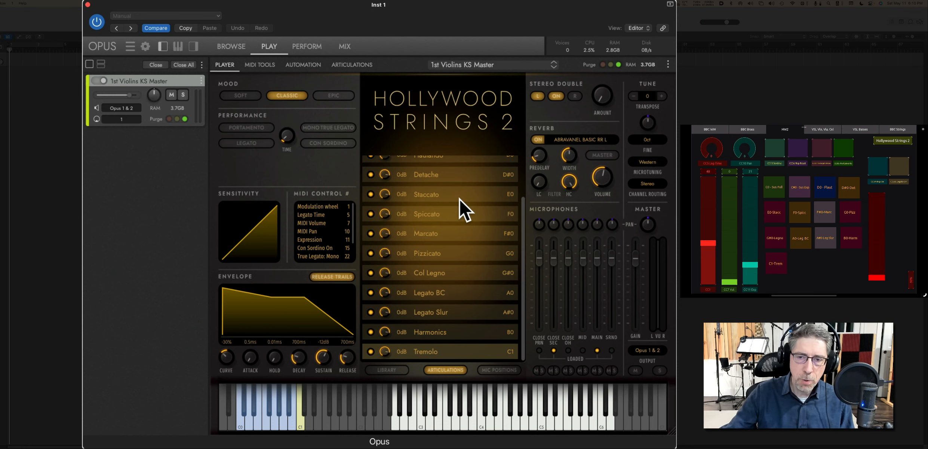
{"action": "scroll", "coordinate": [459, 198], "scroll_direction": "up", "scroll_amount": 3}
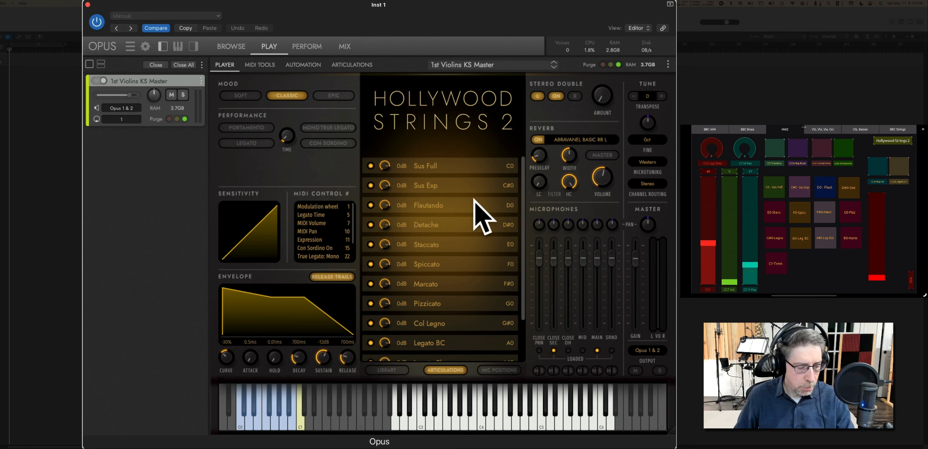
{"action": "left_click", "coordinate": [468, 193]}
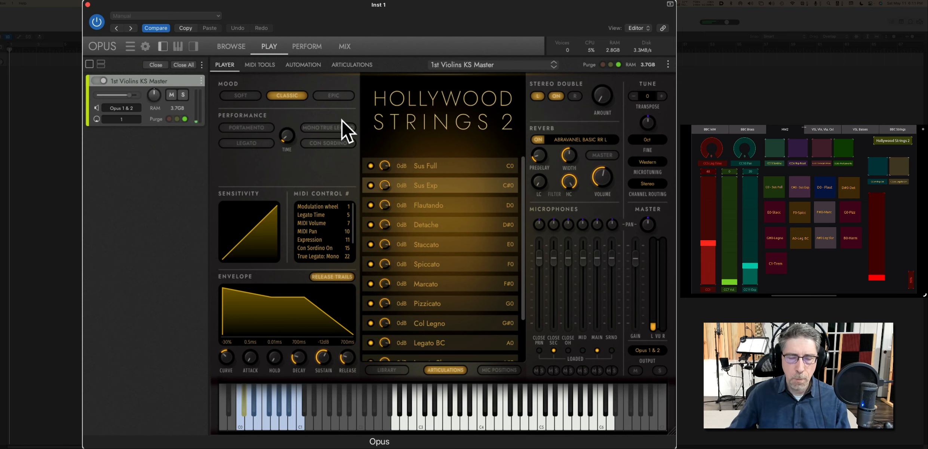
- Try the Legato, Mono True Legato and Portamento performance modes in turn, leave only Con Sordino enabled, and review the MIDI controller list
{"action": "left_click", "coordinate": [262, 143]}
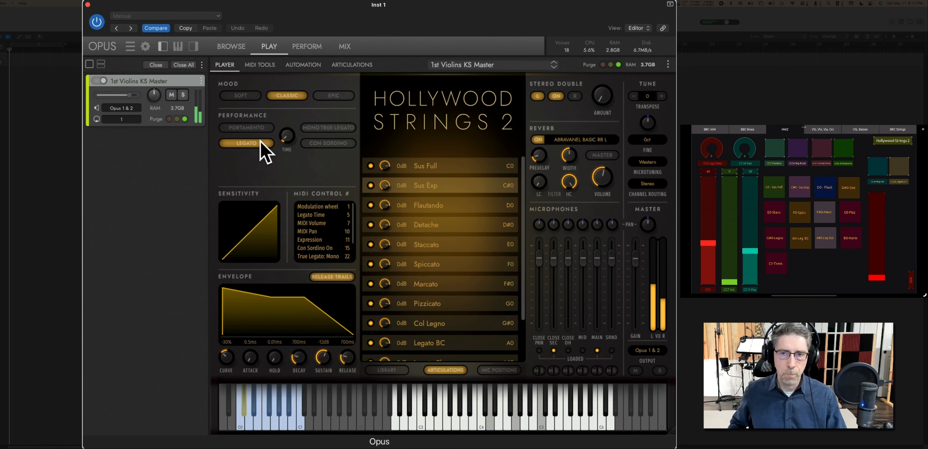
{"action": "left_click", "coordinate": [317, 127]}
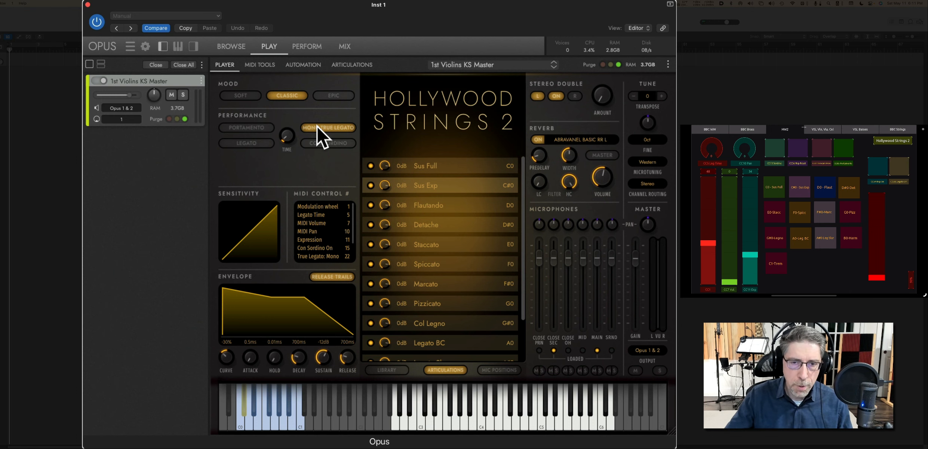
{"action": "left_click", "coordinate": [247, 127]}
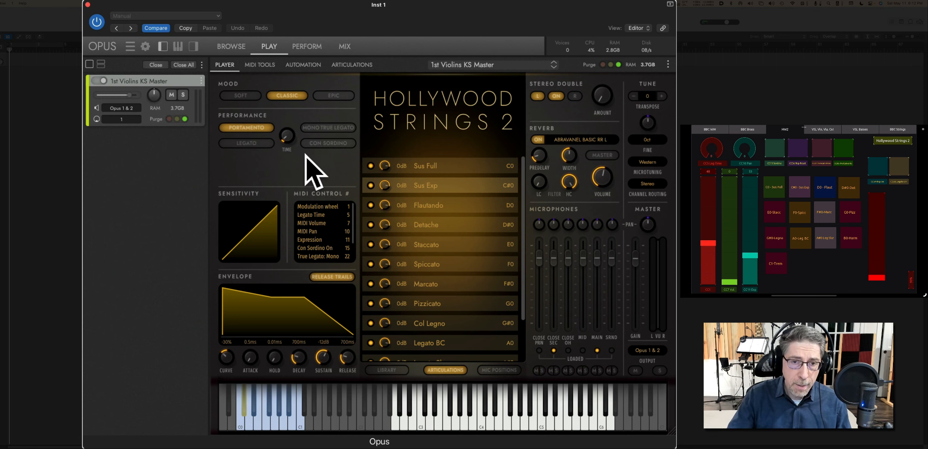
{"action": "left_click", "coordinate": [317, 146]}
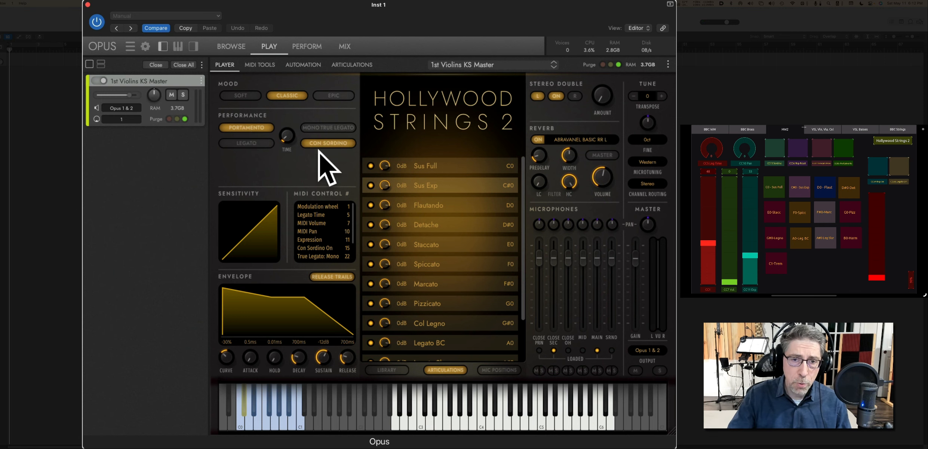
{"action": "left_click", "coordinate": [269, 131]}
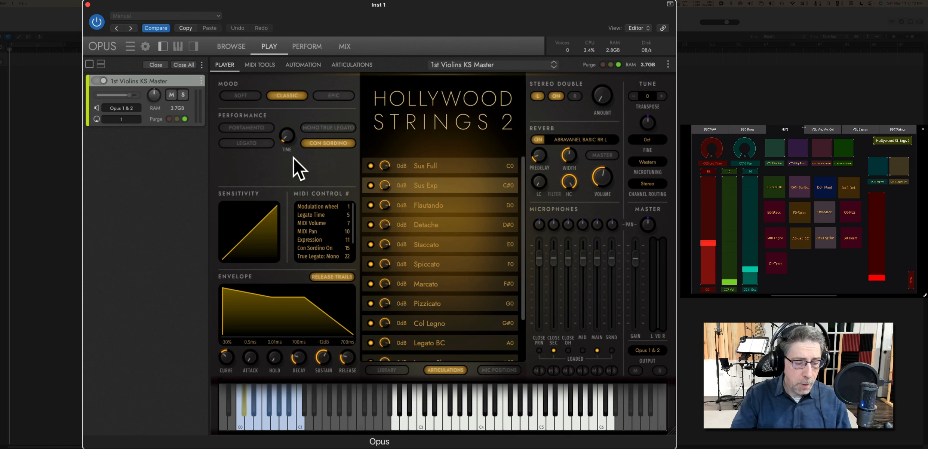
{"action": "scroll", "coordinate": [334, 262], "scroll_direction": "down", "scroll_amount": 3}
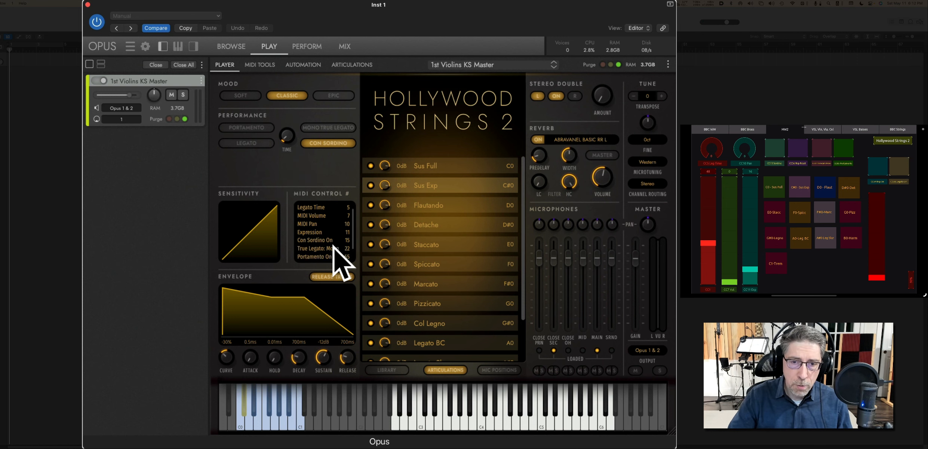
{"action": "scroll", "coordinate": [333, 247], "scroll_direction": "up", "scroll_amount": 3}
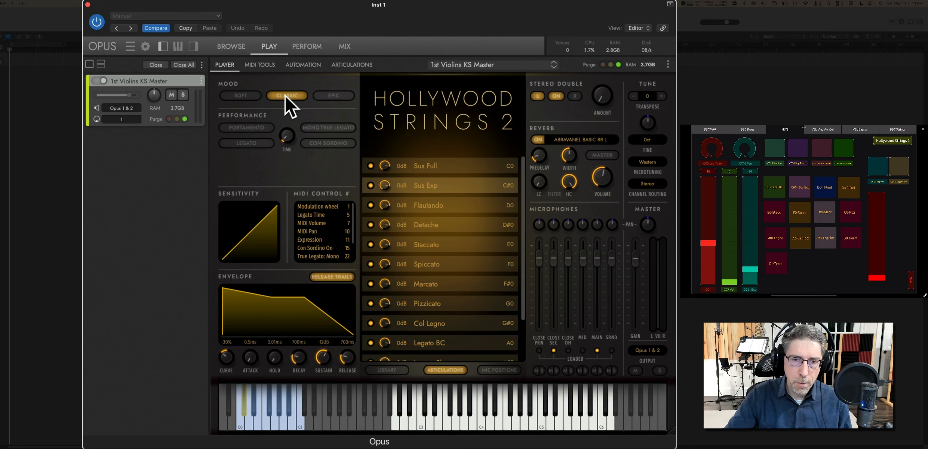
- Set the patch's mood to Soft and show the library artwork in the player
{"action": "left_click", "coordinate": [245, 96]}
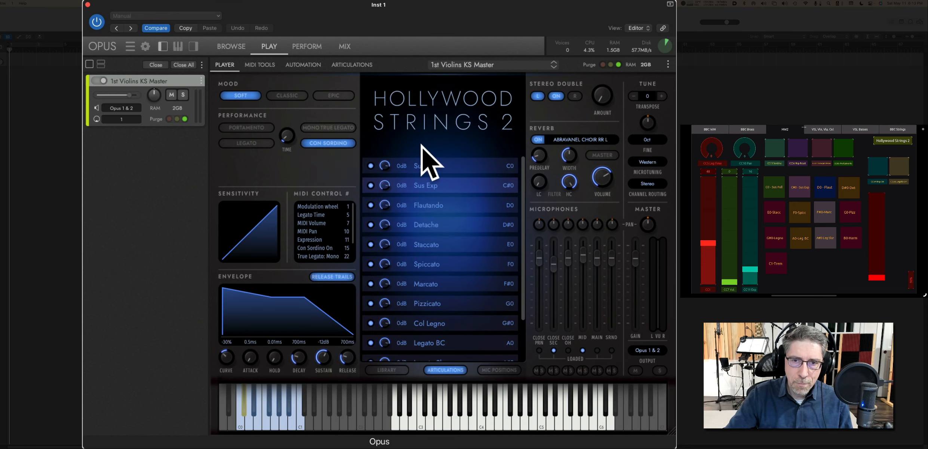
{"action": "left_click", "coordinate": [391, 371]}
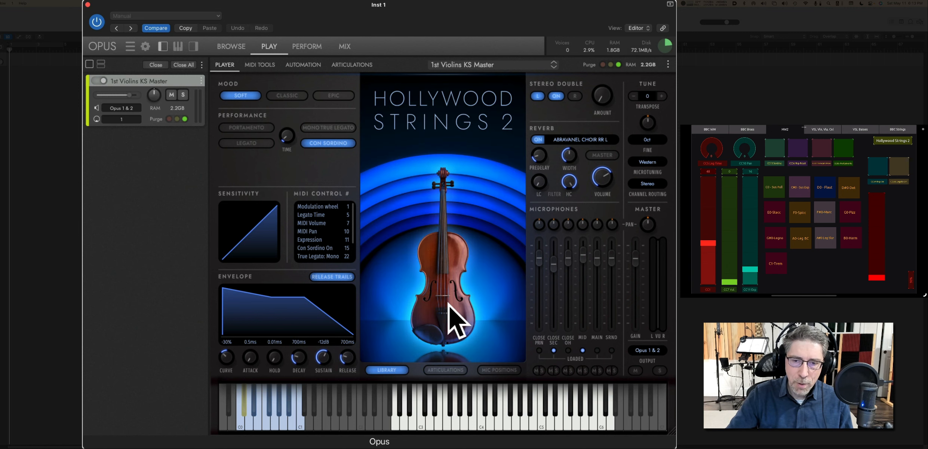
- Show the player's articulation list, try the Epic mood, and set the patch's mood to Classic
{"action": "left_click", "coordinate": [454, 369]}
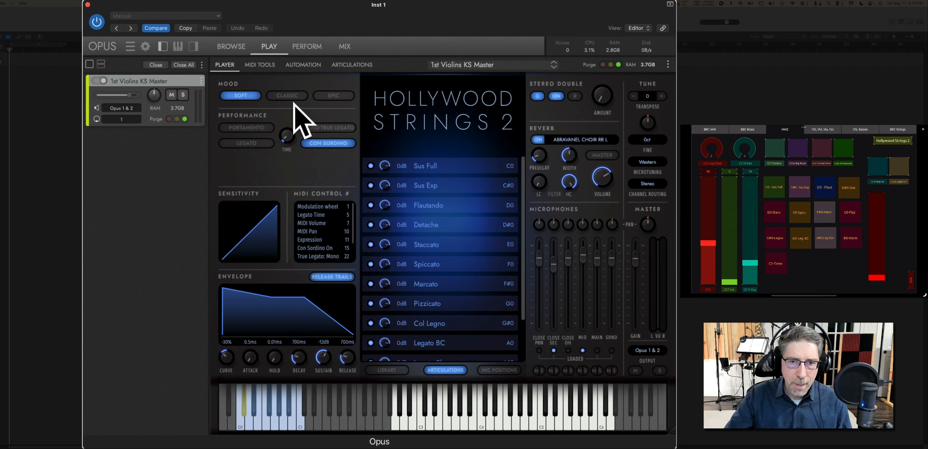
{"action": "left_click", "coordinate": [335, 97]}
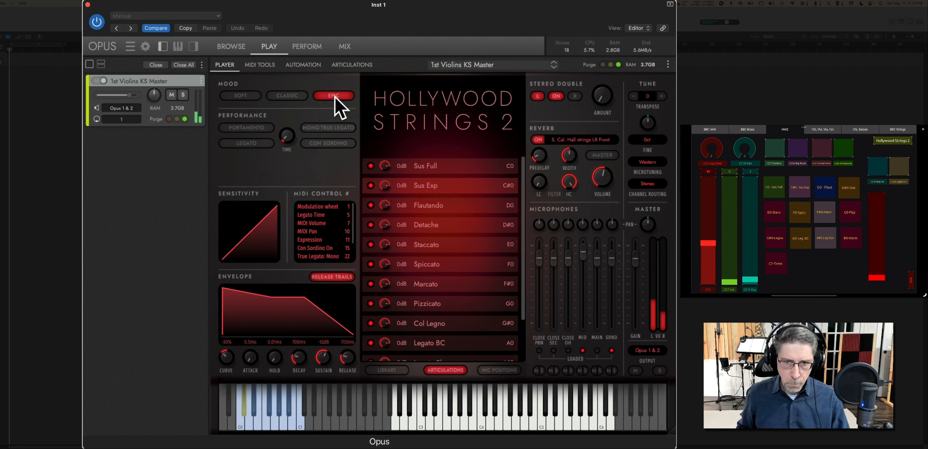
{"action": "left_click", "coordinate": [294, 98]}
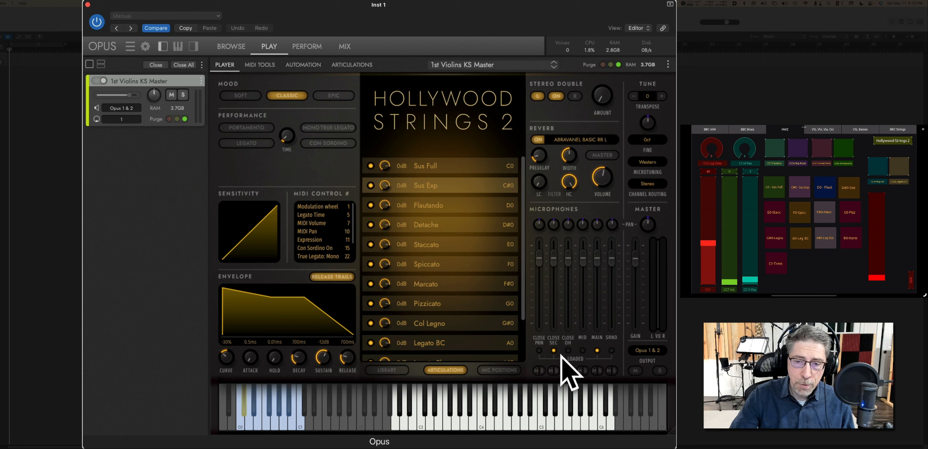
- Show the microphone positions diagram and load the Close Sec, Close Prn and Close On mics one at a time
{"action": "left_click", "coordinate": [493, 372]}
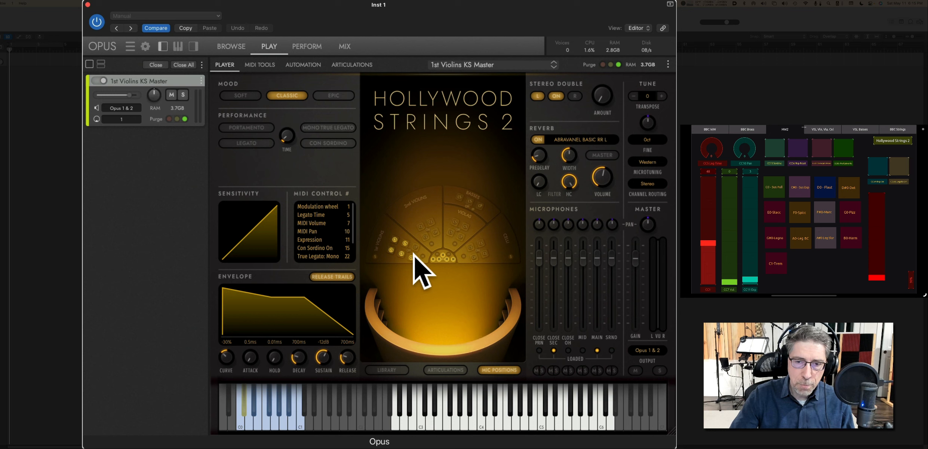
{"action": "left_click", "coordinate": [603, 355]}
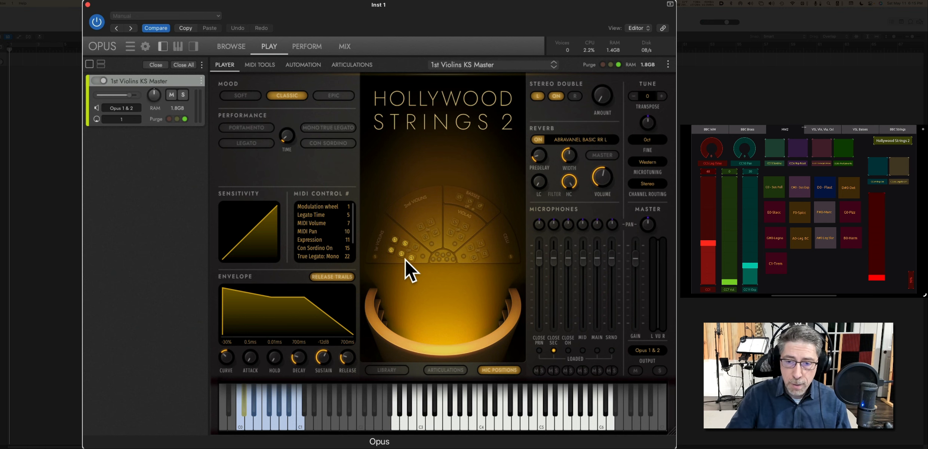
{"action": "left_click", "coordinate": [542, 354]}
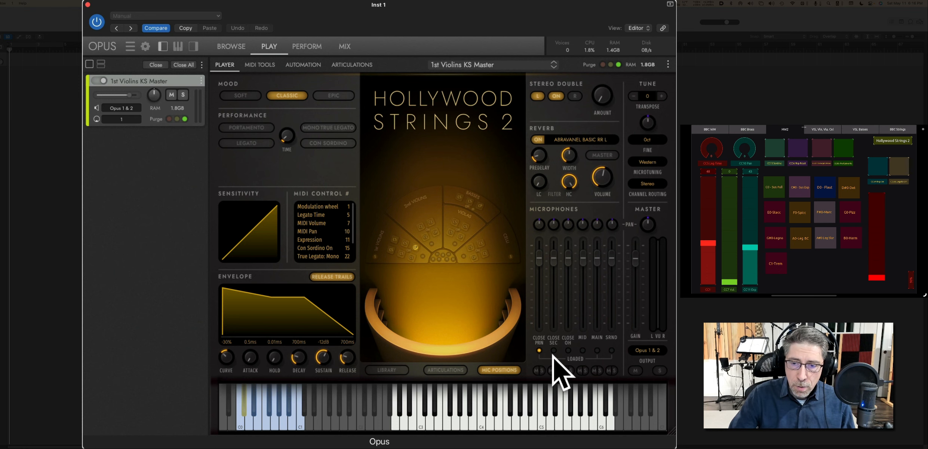
{"action": "left_click", "coordinate": [539, 350]}
{"action": "left_click", "coordinate": [569, 350]}
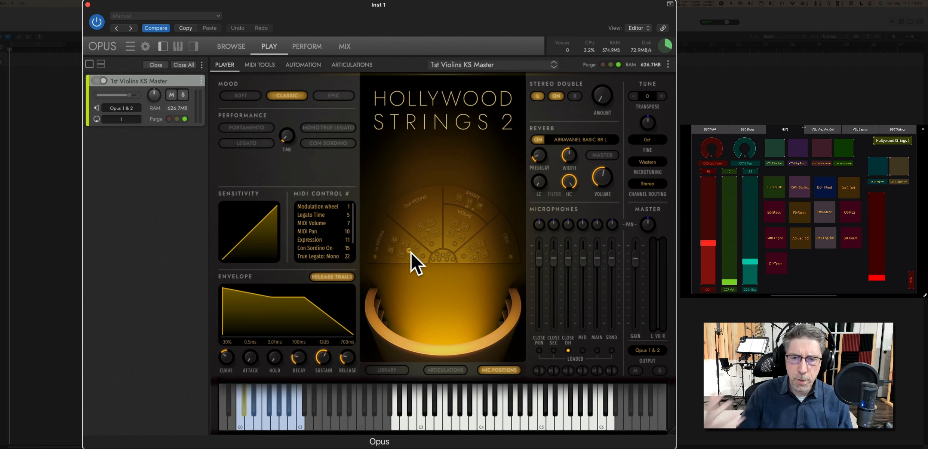
- Load the Mid, Main and Surround mics one at a time to see where each sits in the hall
{"action": "left_click", "coordinate": [584, 351]}
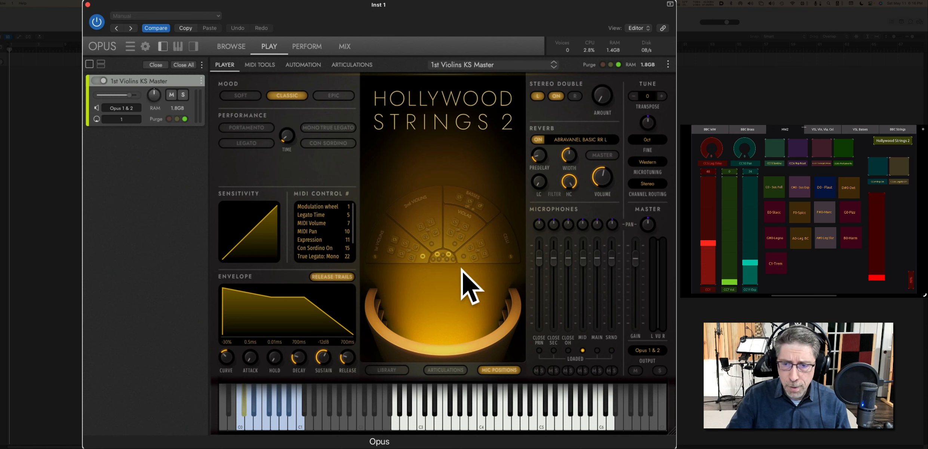
{"action": "left_click", "coordinate": [597, 350]}
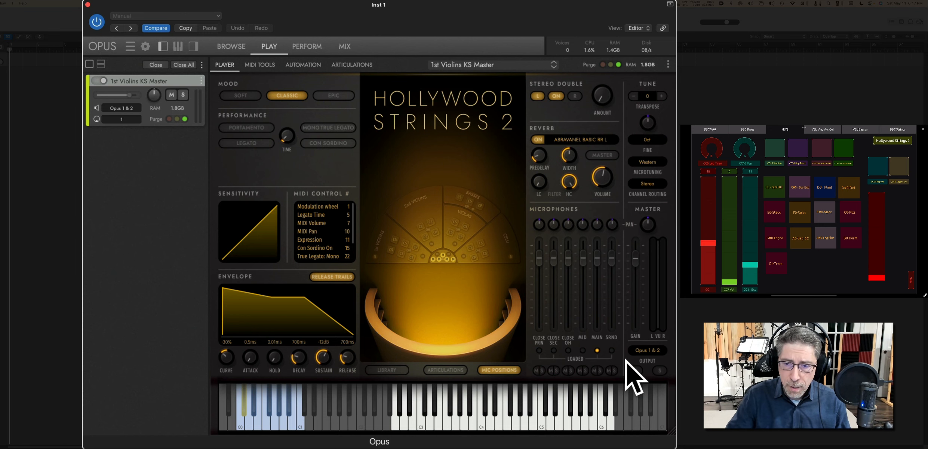
{"action": "left_click", "coordinate": [611, 352]}
{"action": "left_click", "coordinate": [598, 351]}
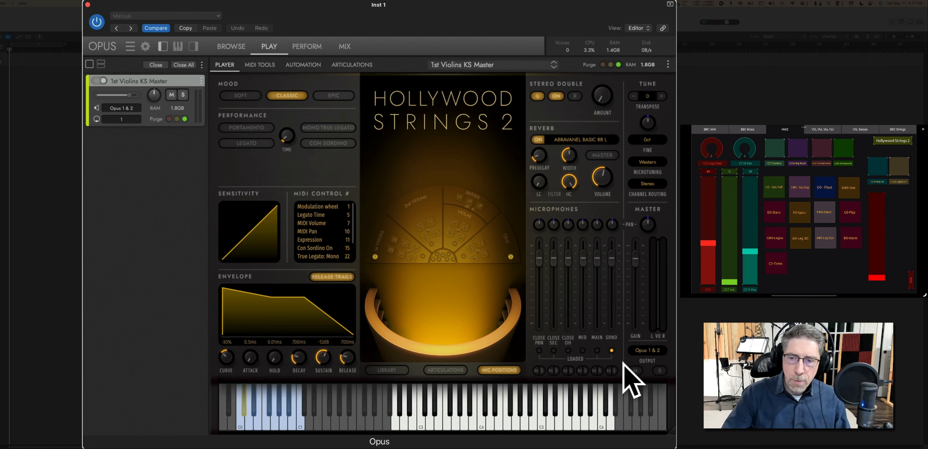
{"action": "left_click", "coordinate": [612, 351]}
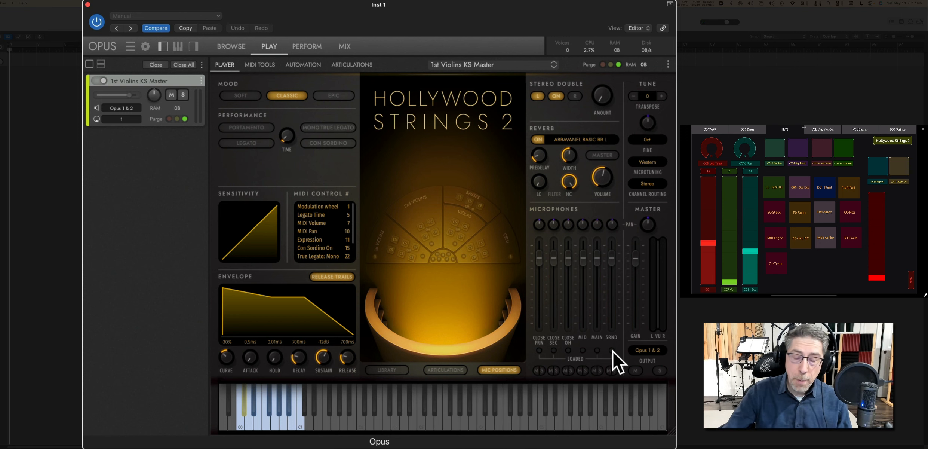
{"action": "left_click", "coordinate": [613, 351]}
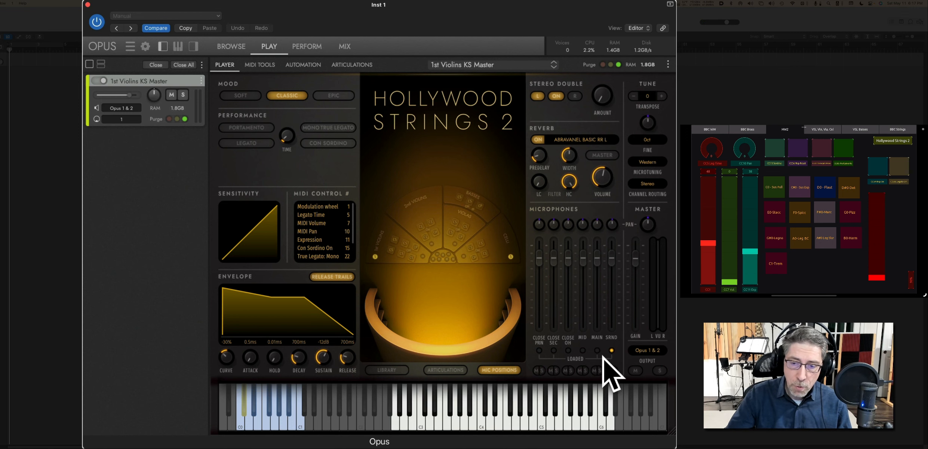
- Combine the Close Sec, Close Prn and Main mics with Surround off, lowering the two close mic faders
{"action": "left_click", "coordinate": [553, 350]}
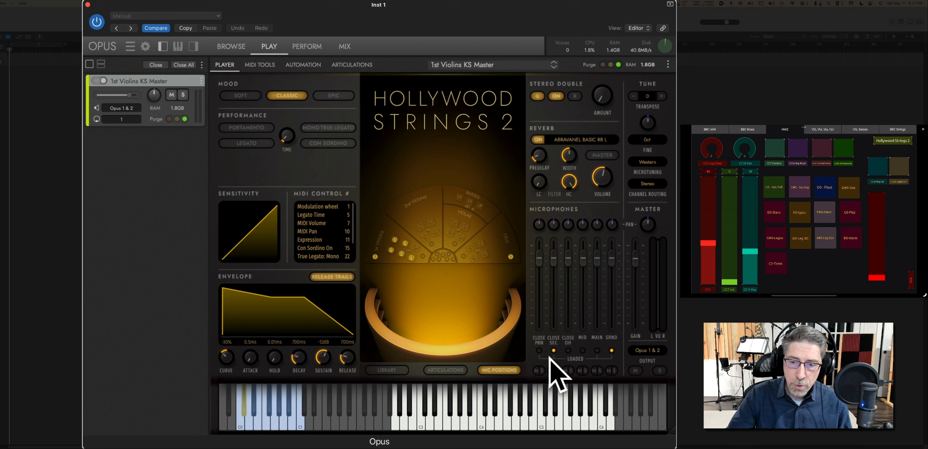
{"action": "left_click", "coordinate": [540, 350]}
{"action": "left_click_drag", "start_coordinate": [543, 265], "coordinate": [544, 285]}
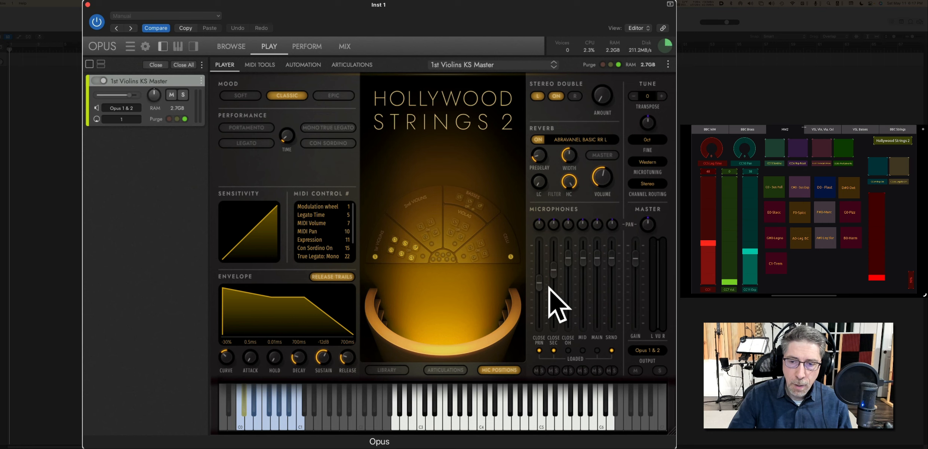
{"action": "left_click", "coordinate": [600, 351]}
{"action": "left_click", "coordinate": [614, 352]}
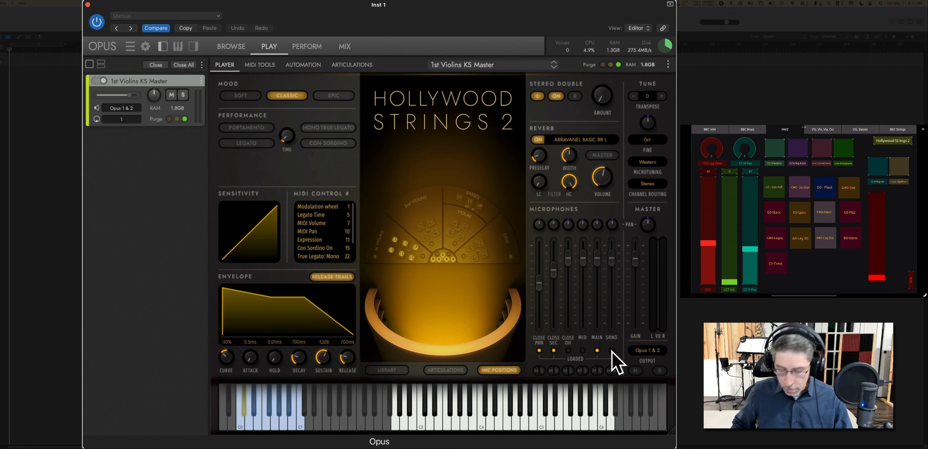
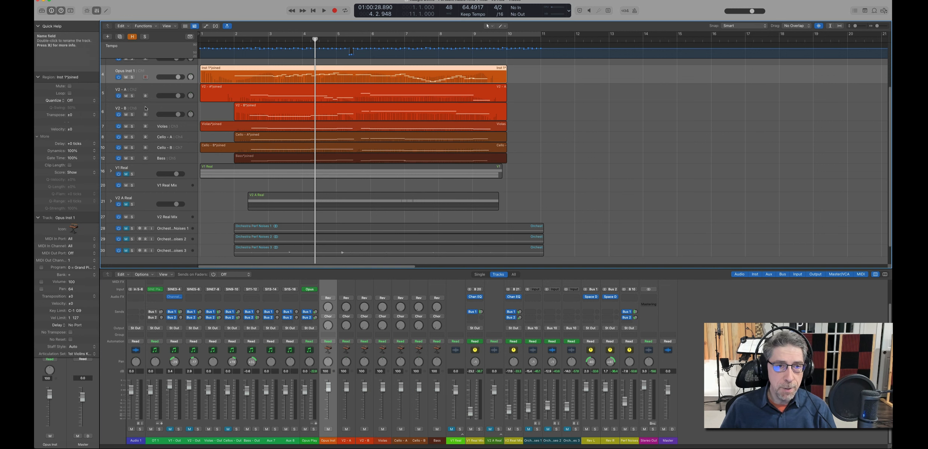
- Select the V2 - B and Cello - B divisi tracks in turn, and open the Opus Inst 1 region in the Piano Roll
{"action": "left_click", "coordinate": [184, 110]}
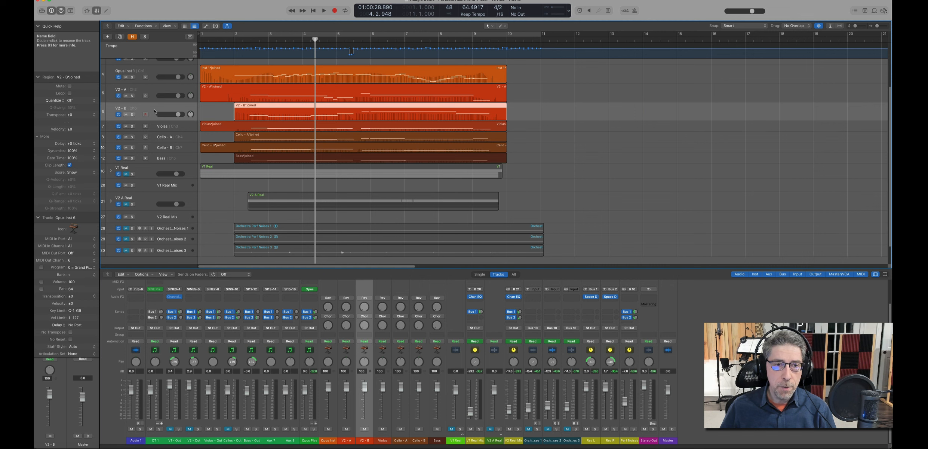
{"action": "left_click", "coordinate": [188, 150]}
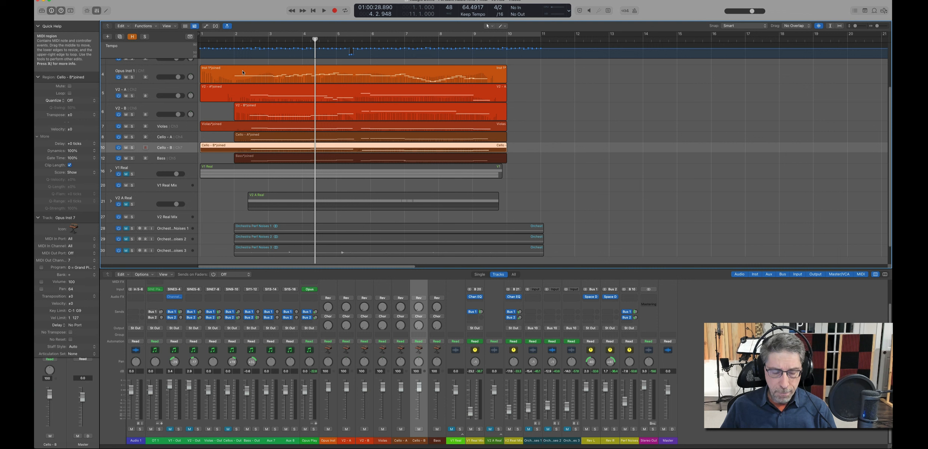
{"action": "double_click", "coordinate": [274, 72]}
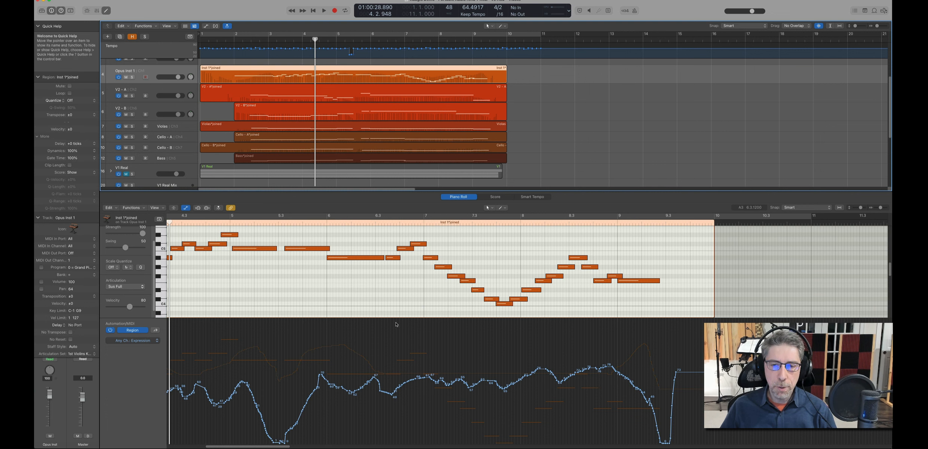
- Examine the region's note velocity, modulation and expression lanes from its beginning, finishing on the modulation curve
{"action": "left_click", "coordinate": [376, 285]}
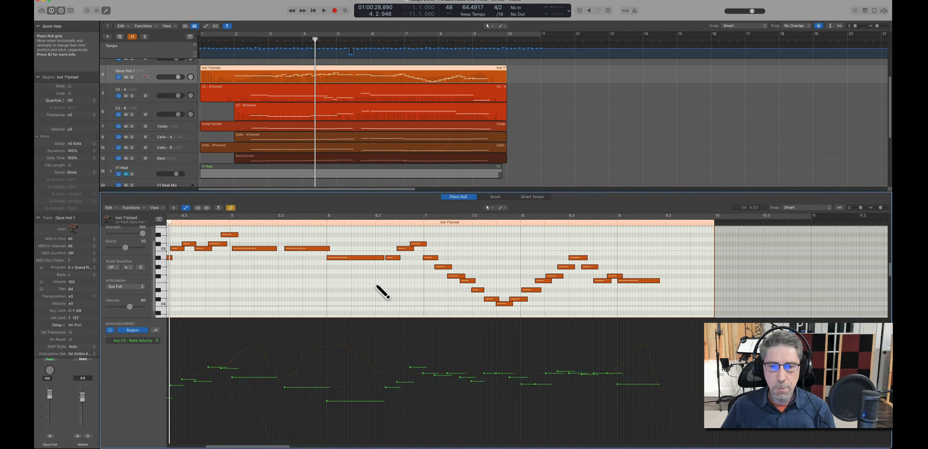
{"action": "key", "text": "super+1"}
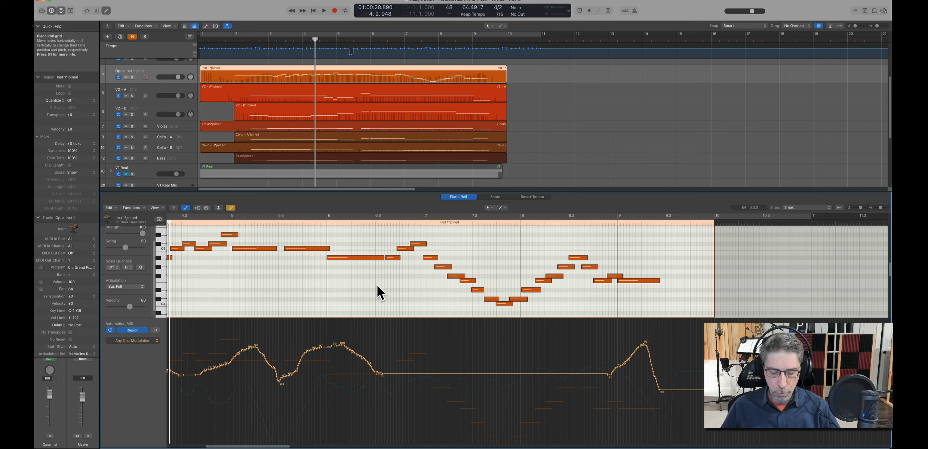
{"action": "key", "text": "super+2"}
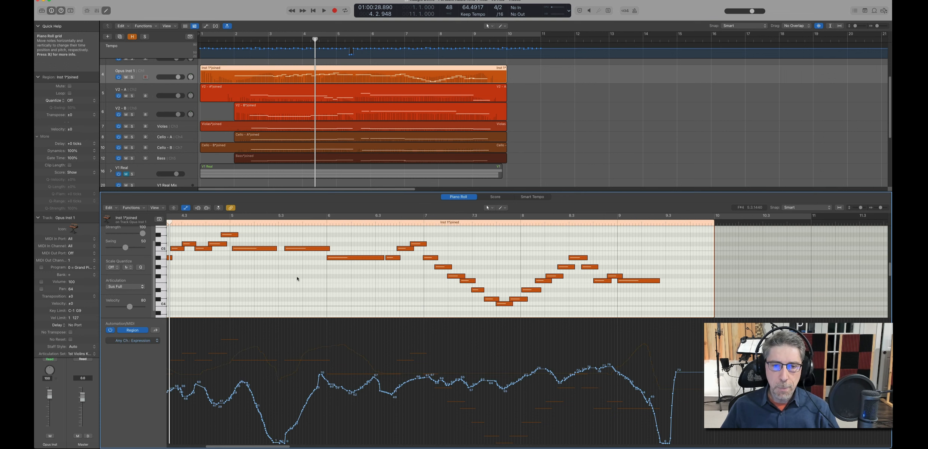
{"action": "scroll", "coordinate": [298, 278], "scroll_direction": "left", "scroll_amount": 15}
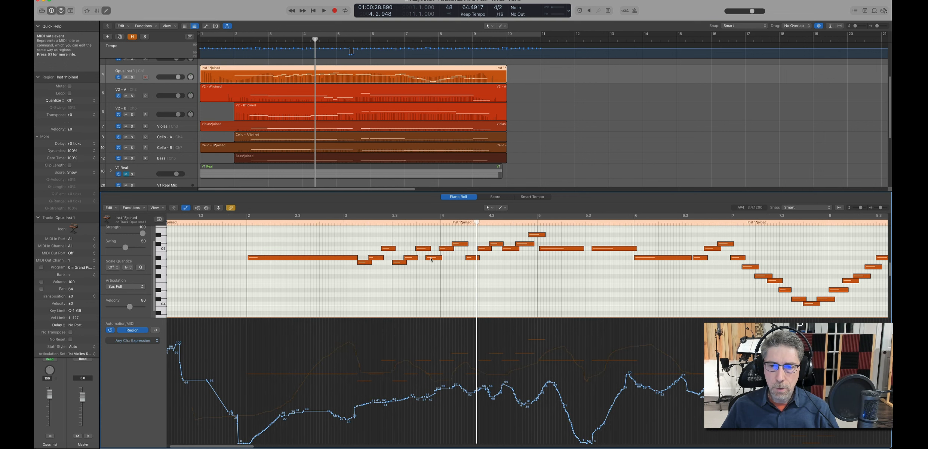
{"action": "scroll", "coordinate": [307, 268], "scroll_direction": "up", "scroll_amount": 1}
{"action": "scroll", "coordinate": [307, 267], "scroll_direction": "up", "scroll_amount": 3}
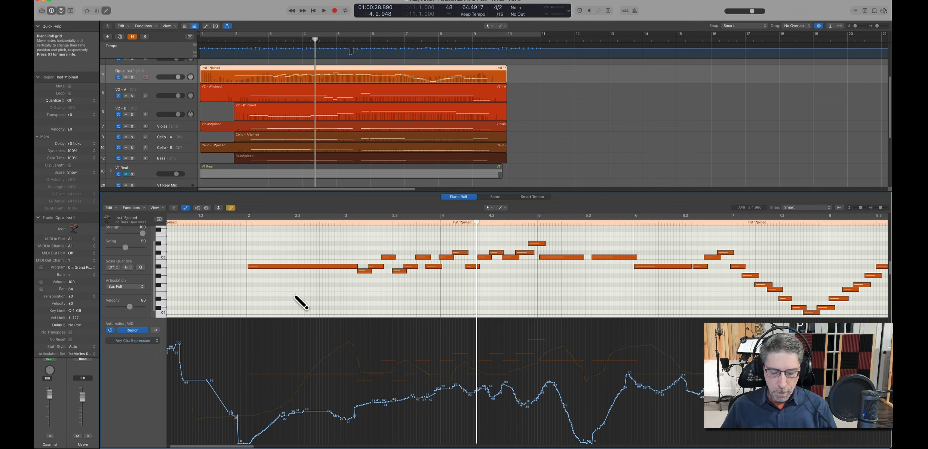
{"action": "key", "text": "v"}
{"action": "key", "text": "ctrl+super+m"}
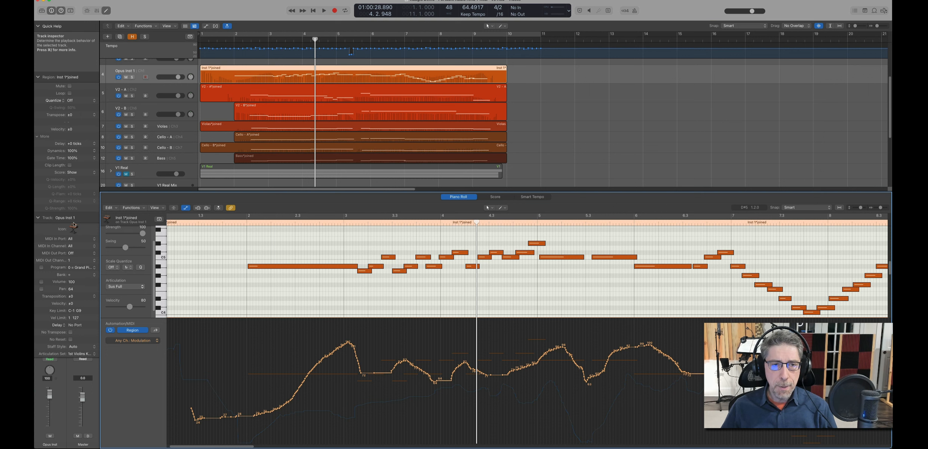
- Show the mixer and open the Opus instrument on the Opus Play channel
{"action": "key", "text": "x"}
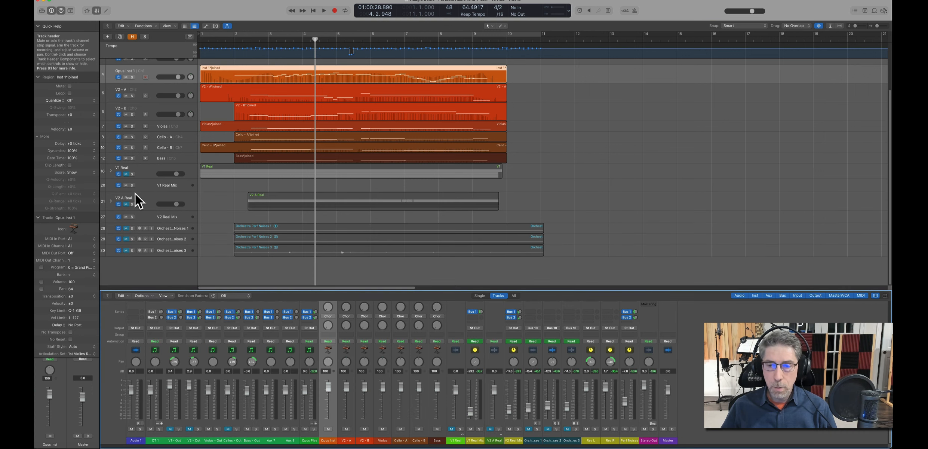
{"action": "scroll", "coordinate": [546, 331], "scroll_direction": "up", "scroll_amount": 3}
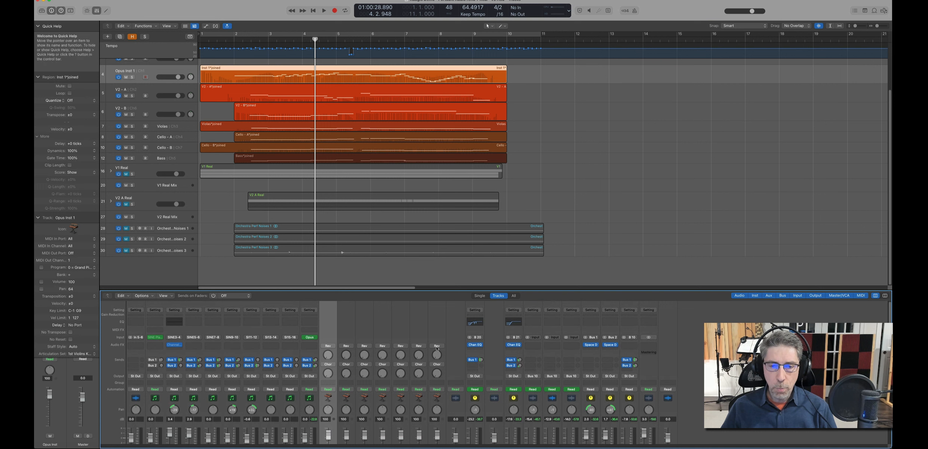
{"action": "left_click", "coordinate": [310, 338]}
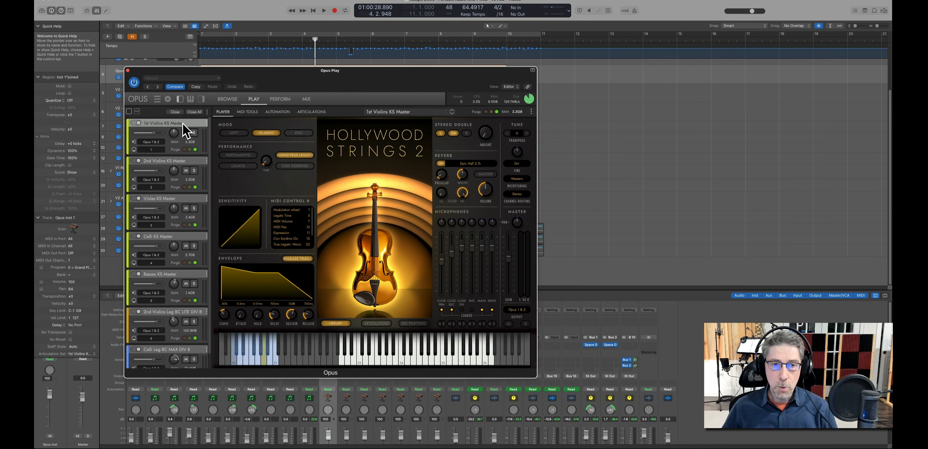
- Review the 1st Violins KS Master articulation tiles and the Hollywood Strings library browser, and return to the player view
{"action": "left_click", "coordinate": [311, 112]}
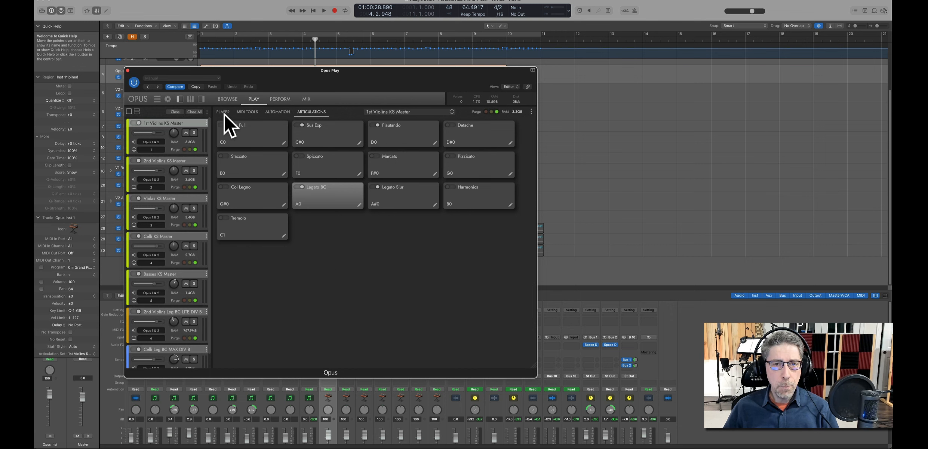
{"action": "left_click", "coordinate": [228, 99]}
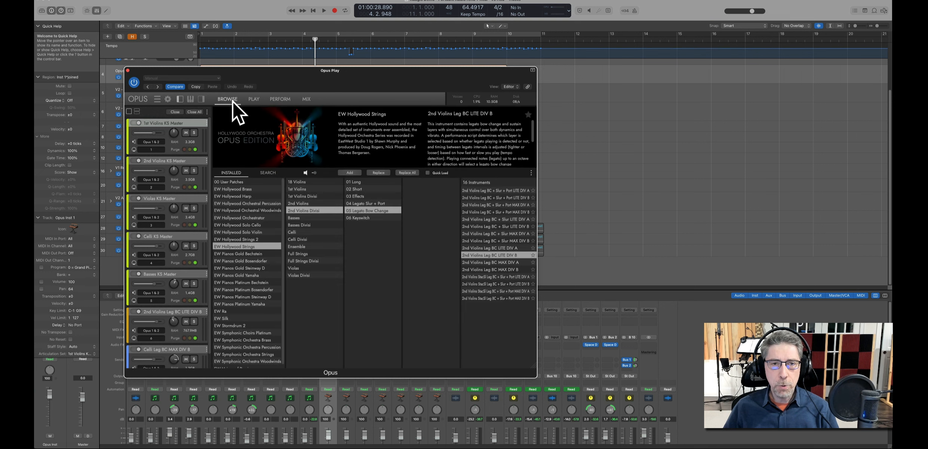
{"action": "left_click", "coordinate": [254, 102]}
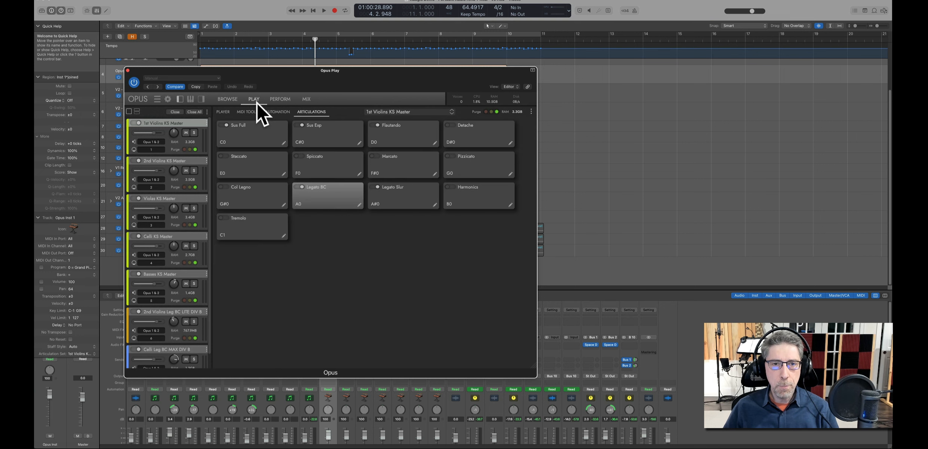
{"action": "left_click", "coordinate": [229, 112]}
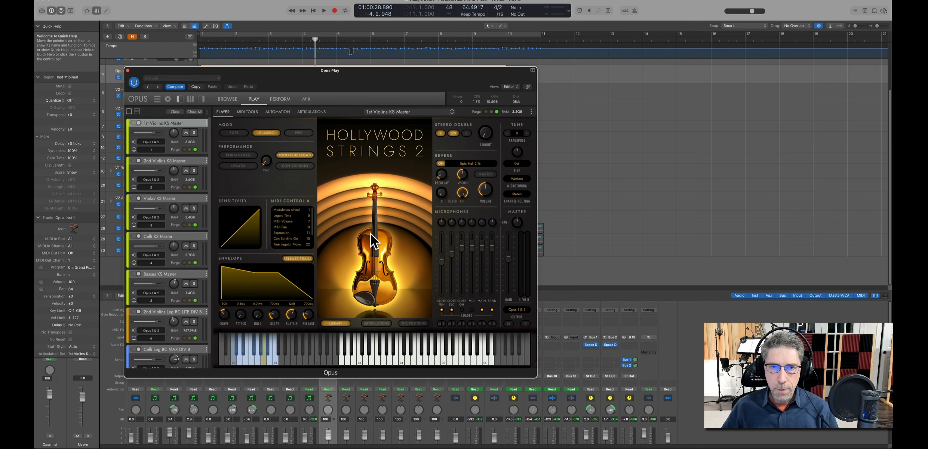
- Close the Opus instrument window and place the playhead shortly before bar 2, at 1 4. 480
{"action": "key", "text": "super+w"}
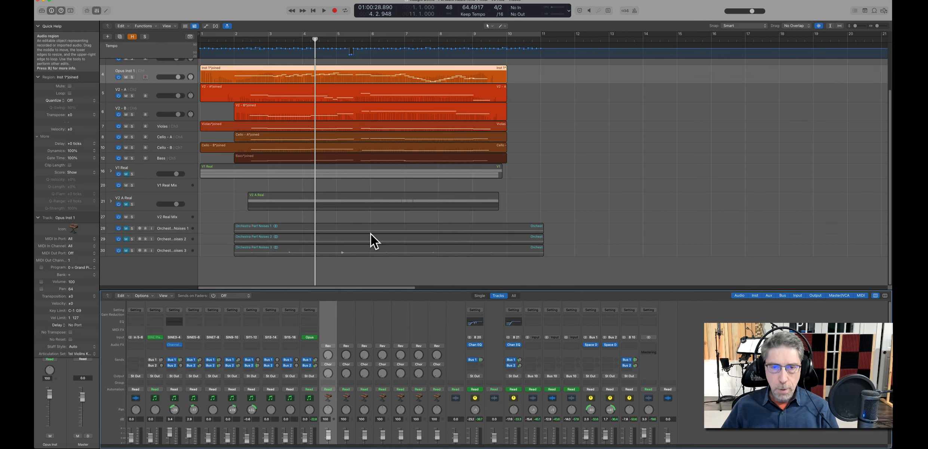
{"action": "left_click", "coordinate": [224, 40]}
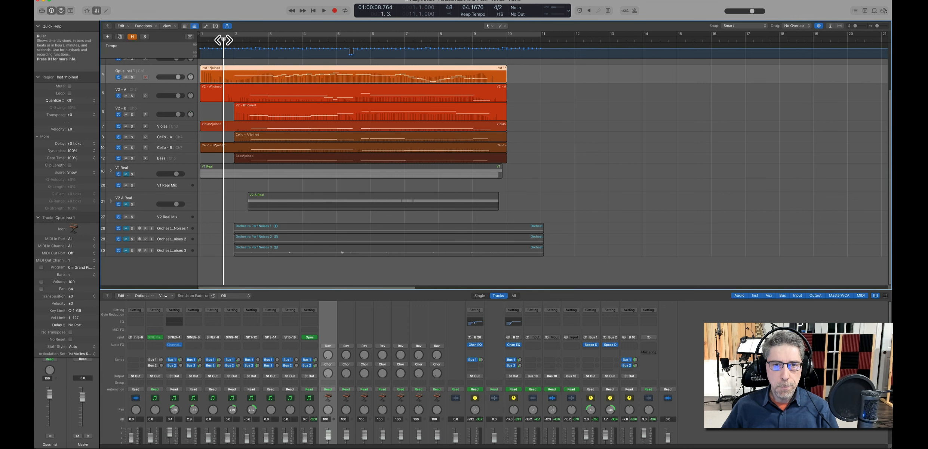
{"action": "left_click_drag", "start_coordinate": [224, 40], "coordinate": [228, 41]}
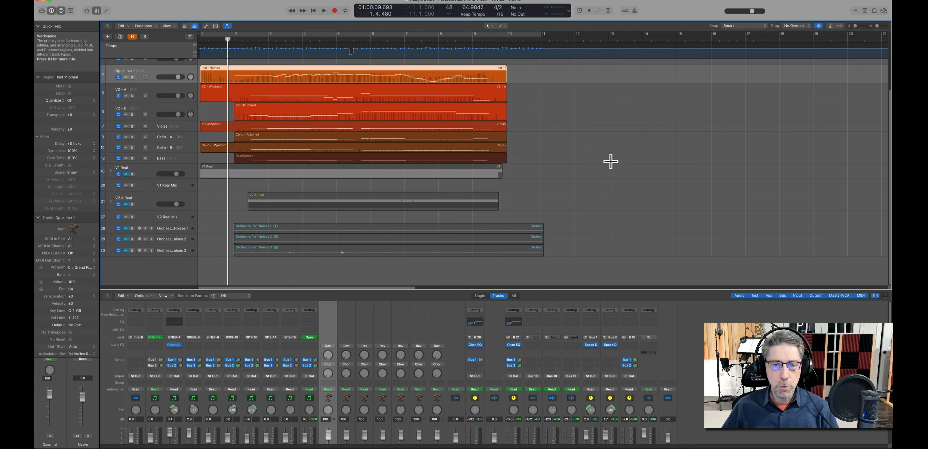
- Show the Opus Inst 1 region in the Piano Roll and play the arrangement from before bar 2 into bar 9
{"action": "key", "text": "e"}
{"action": "key", "text": "space"}
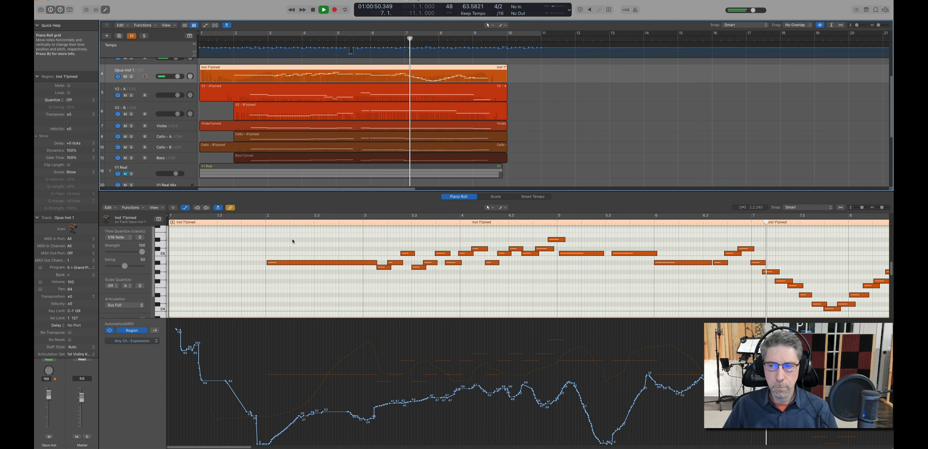
{"action": "scroll", "coordinate": [293, 243], "scroll_direction": "right", "scroll_amount": 5}
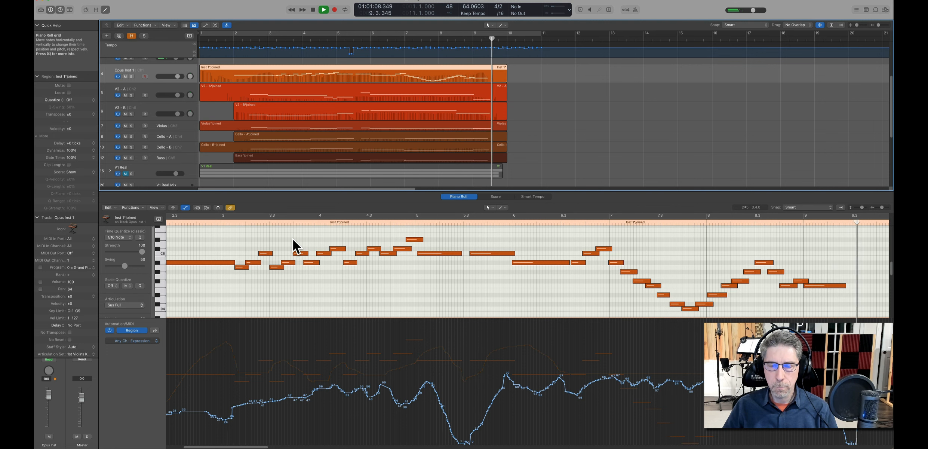
{"action": "key", "text": "space"}
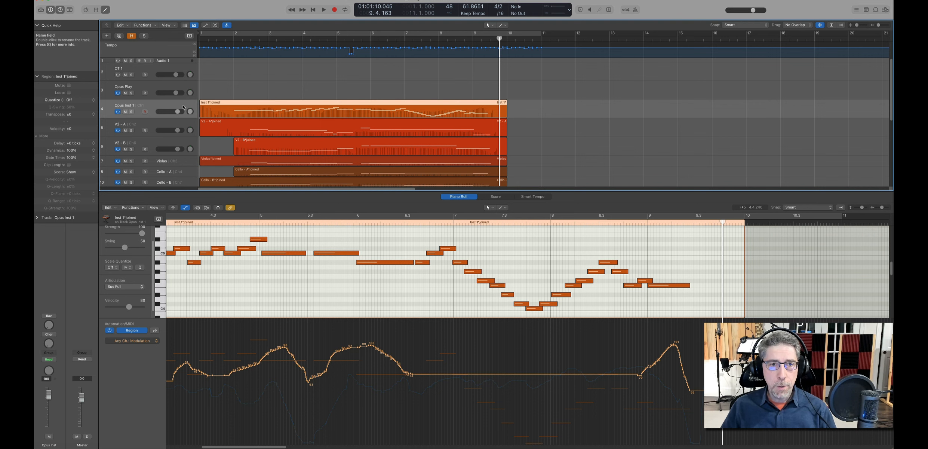
- Open Opus on the Opus Play track and compare the performance settings of the 1st and 2nd Violins KS Master instruments
{"action": "left_click", "coordinate": [149, 95]}
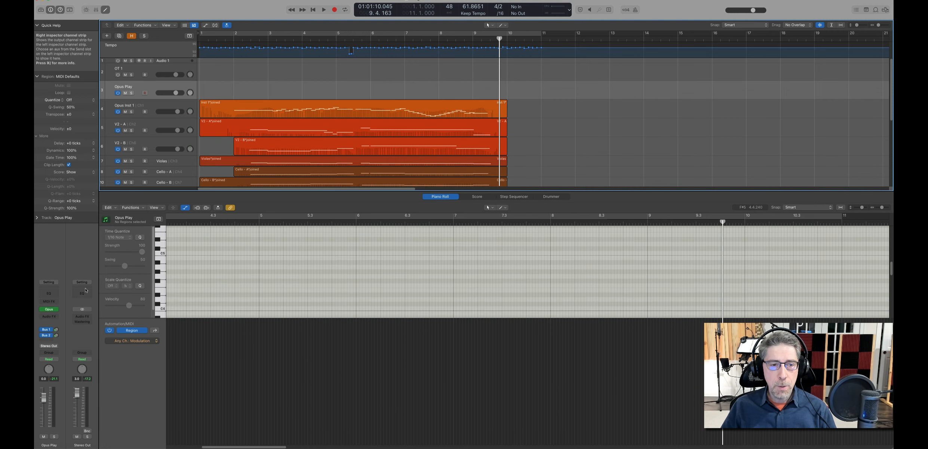
{"action": "left_click", "coordinate": [50, 309]}
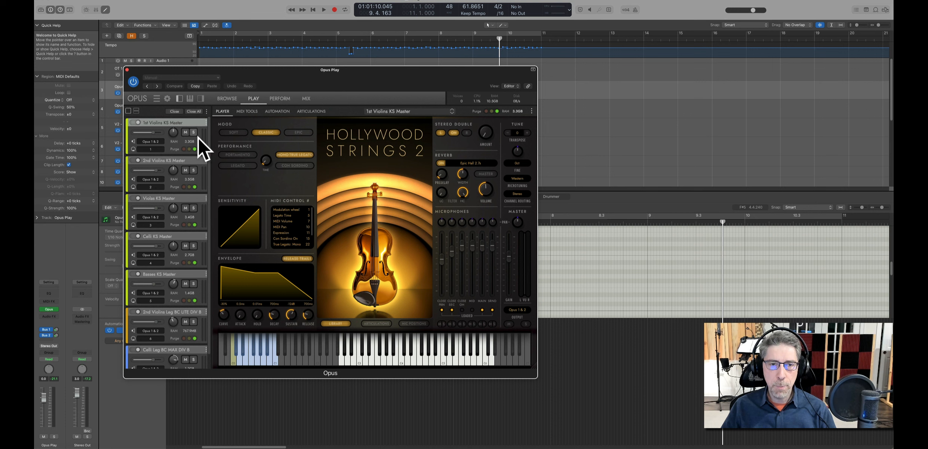
{"action": "left_click", "coordinate": [191, 162]}
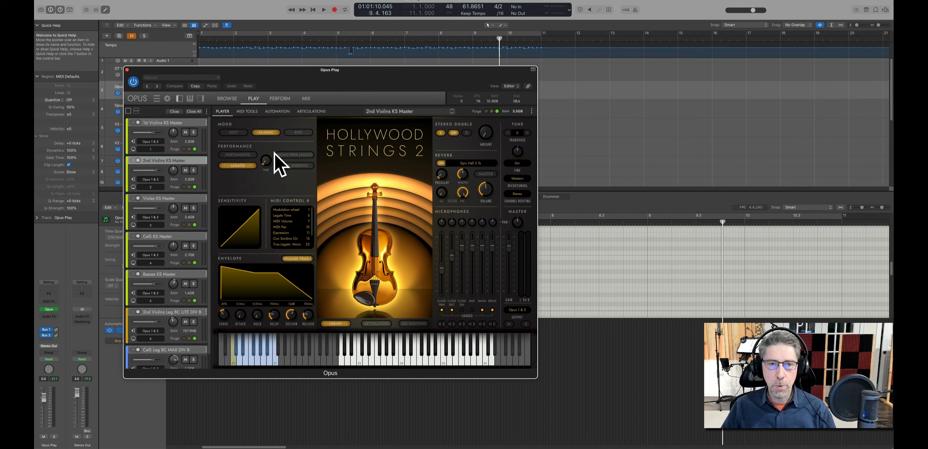
{"action": "left_click", "coordinate": [194, 125]}
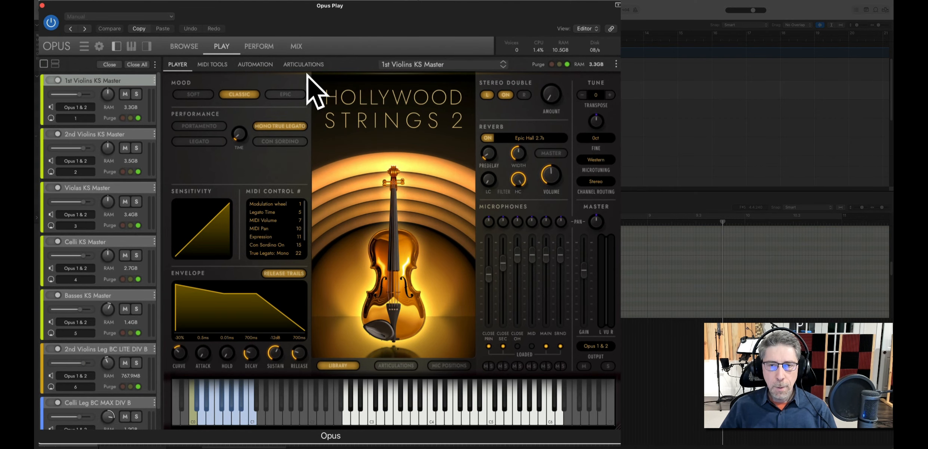
- Review the 1st Violins KS Master articulations and the Logic Pro articulation set export option without exporting, and close the Opus window
{"action": "left_click", "coordinate": [299, 64]}
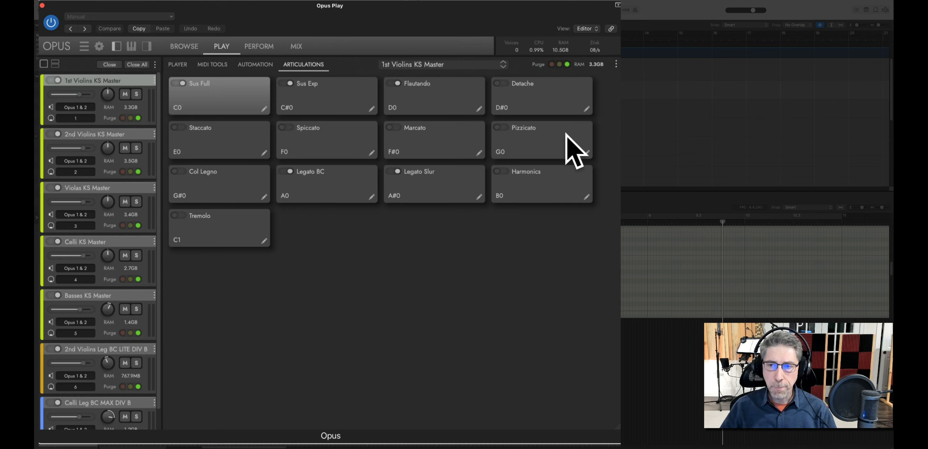
{"action": "left_click", "coordinate": [616, 64]}
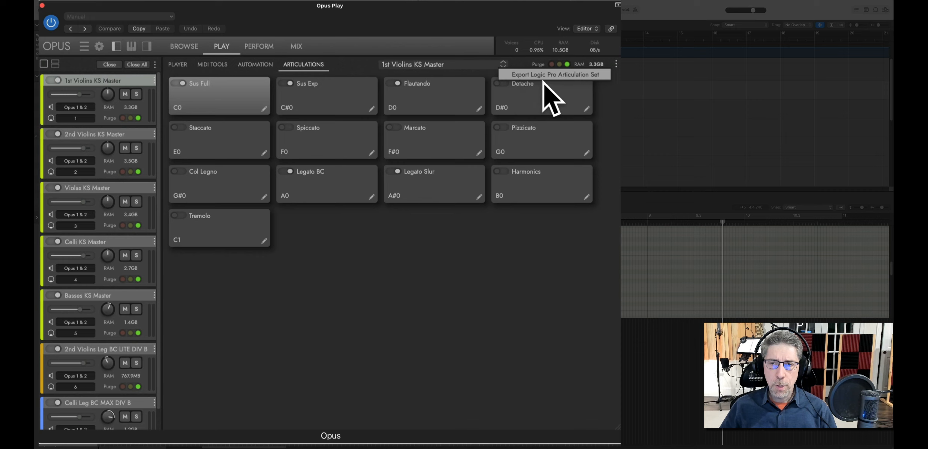
{"action": "left_click", "coordinate": [612, 94]}
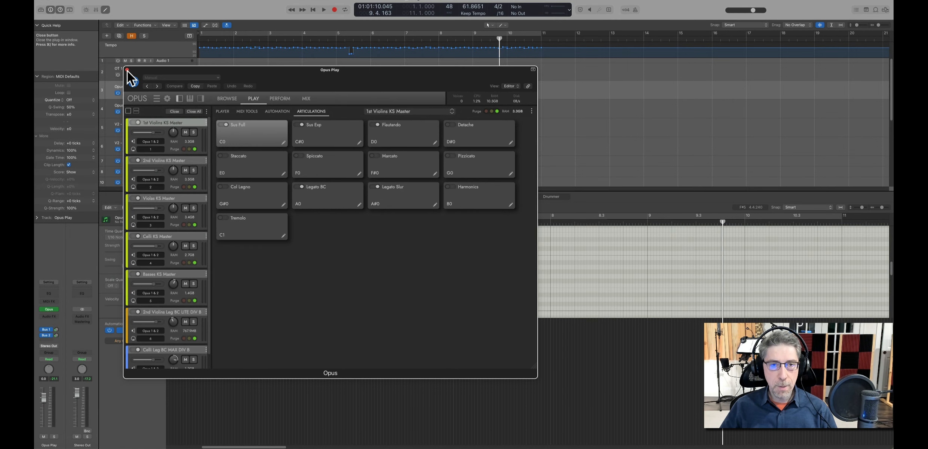
{"action": "left_click", "coordinate": [107, 55]}
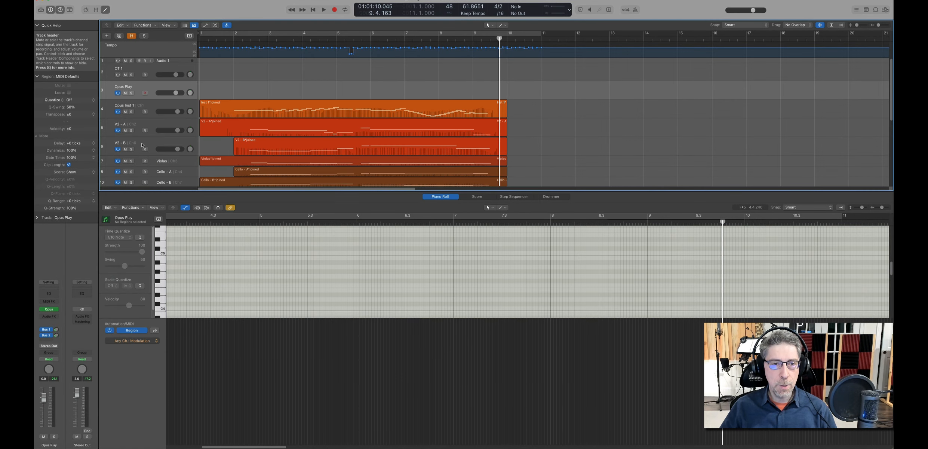
- Expand the Opus Inst 1 track parameters and view the available articulation sets without changing the assigned one
{"action": "left_click", "coordinate": [173, 106]}
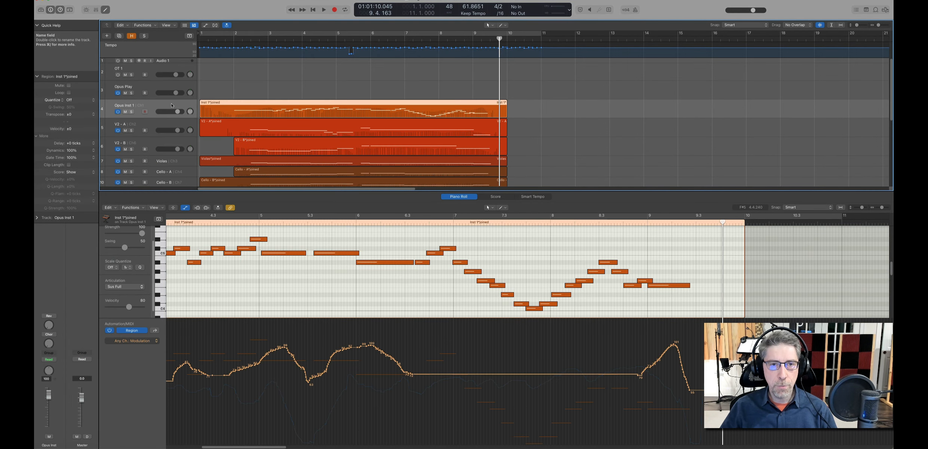
{"action": "left_click", "coordinate": [37, 218]}
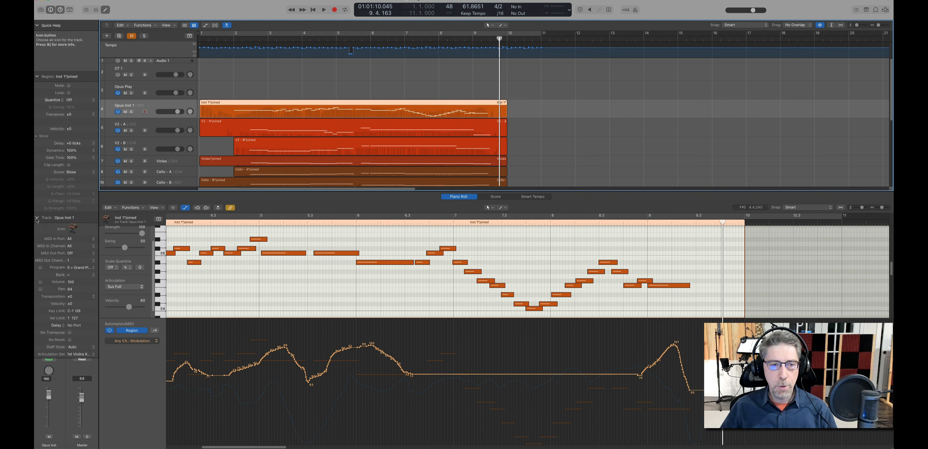
{"action": "left_click", "coordinate": [76, 355]}
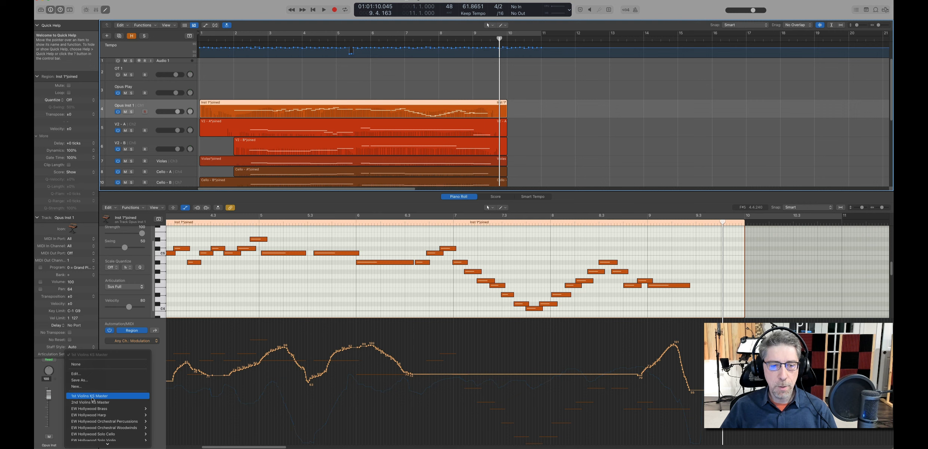
{"action": "left_click", "coordinate": [209, 302]}
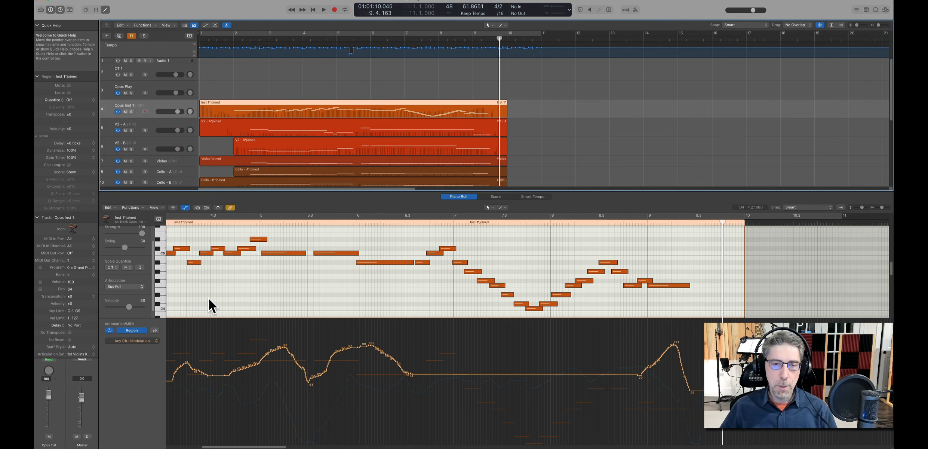
- Select the long opening note at bar 2 and view its articulation choices, keeping Sus Full
{"action": "scroll", "coordinate": [209, 298], "scroll_direction": "left", "scroll_amount": 10}
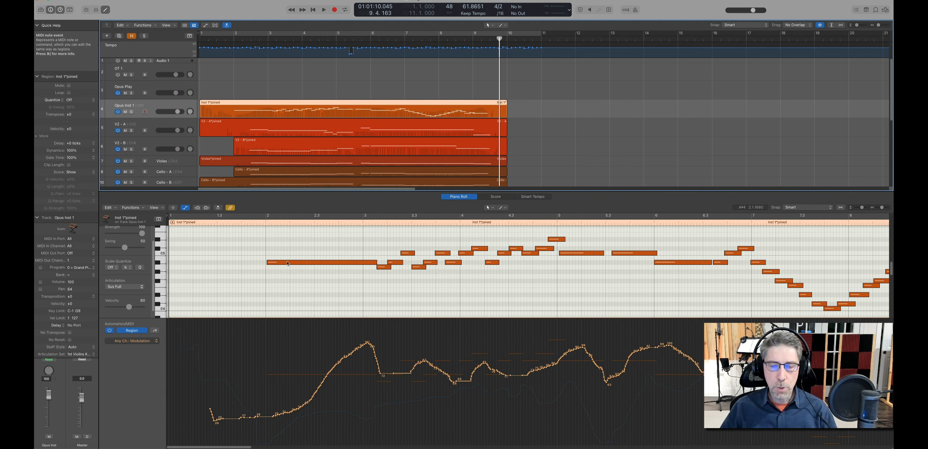
{"action": "left_click", "coordinate": [288, 263]}
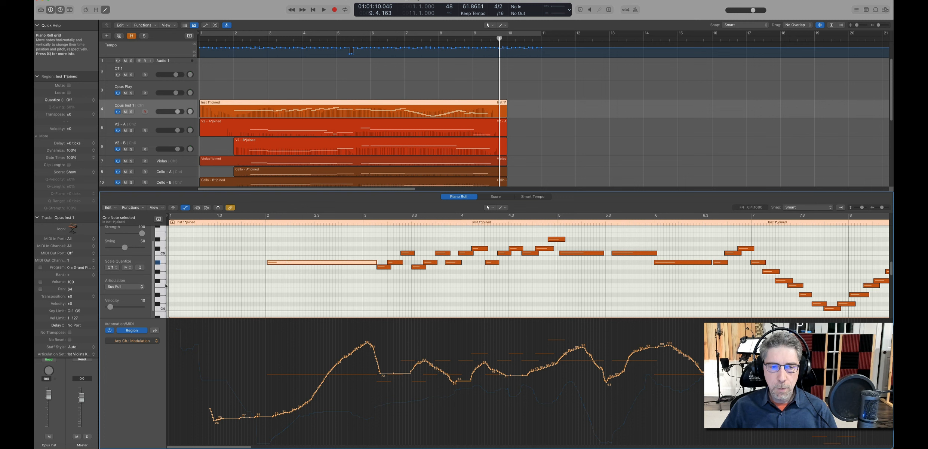
{"action": "left_click", "coordinate": [138, 288]}
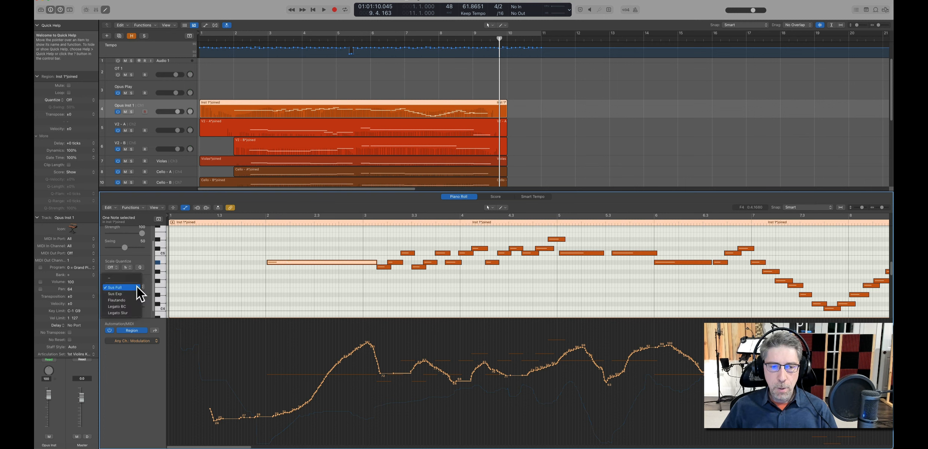
{"action": "left_click", "coordinate": [137, 288]}
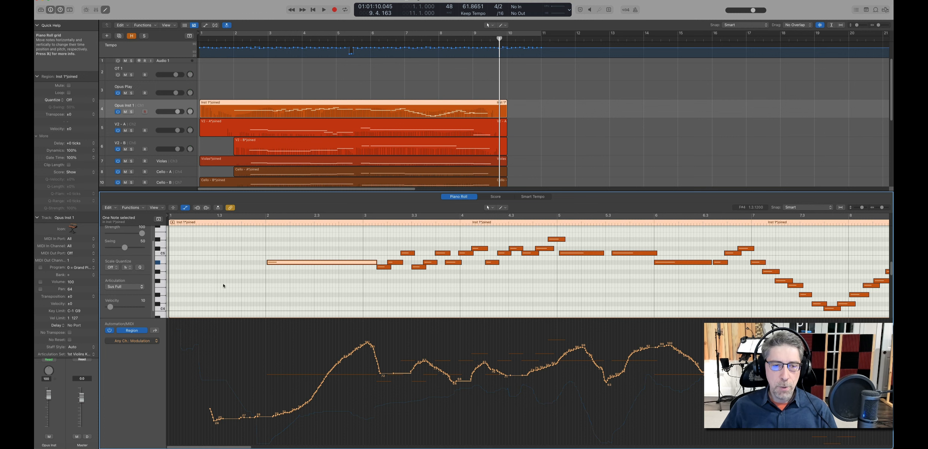
- Check the articulations of the short notes in bars 3 and 4, the long bar 6 note and the following run
{"action": "left_click_drag", "start_coordinate": [385, 231], "coordinate": [532, 301]}
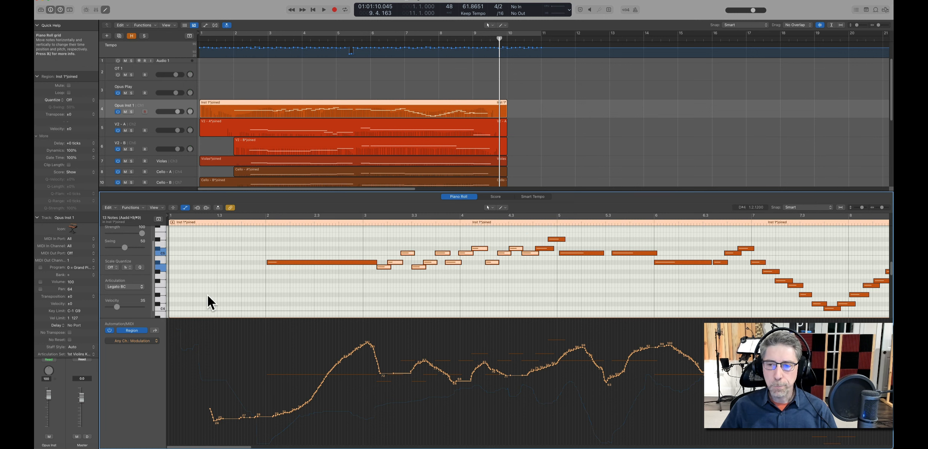
{"action": "left_click", "coordinate": [532, 293]}
{"action": "scroll", "coordinate": [532, 290], "scroll_direction": "right", "scroll_amount": 3}
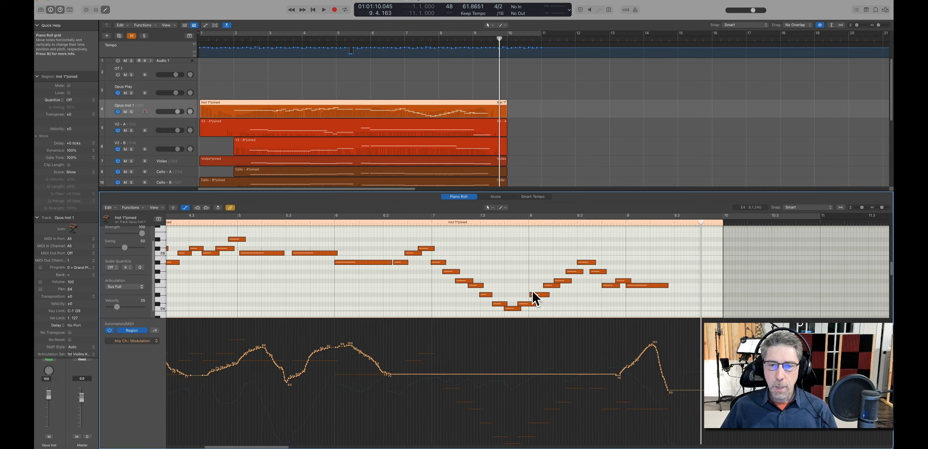
{"action": "left_click", "coordinate": [404, 264]}
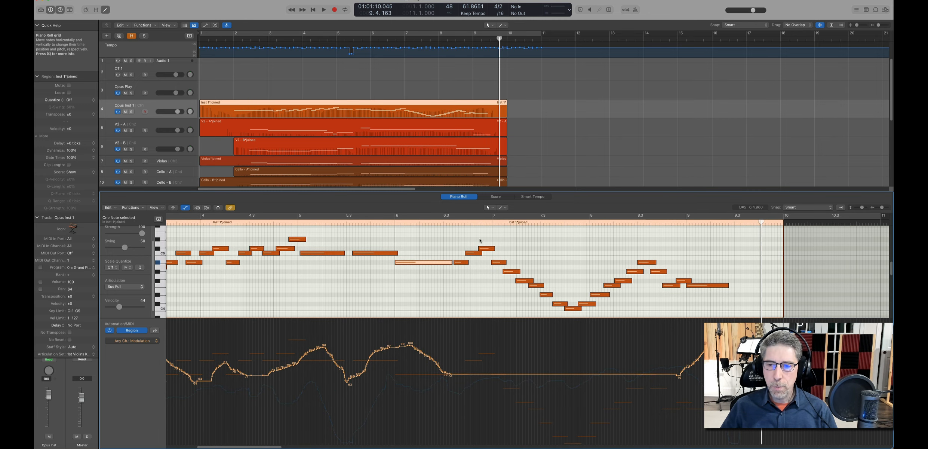
{"action": "left_click_drag", "start_coordinate": [473, 239], "coordinate": [630, 310]}
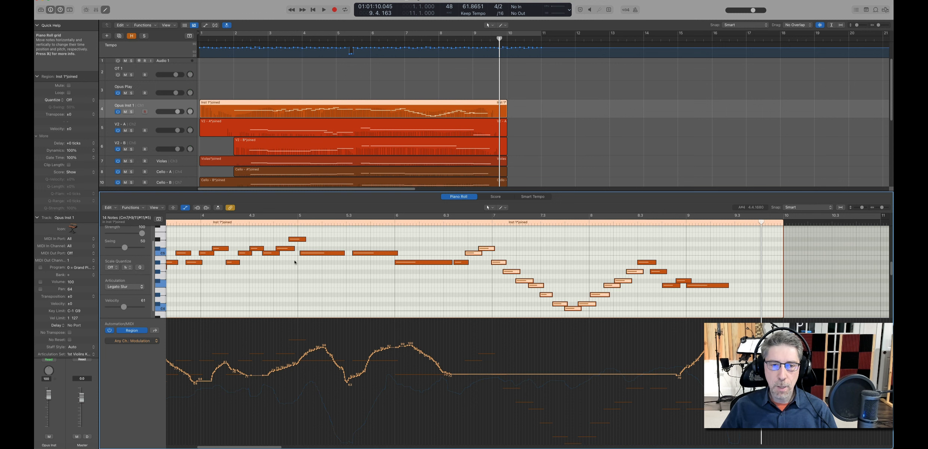
{"action": "left_click", "coordinate": [321, 300]}
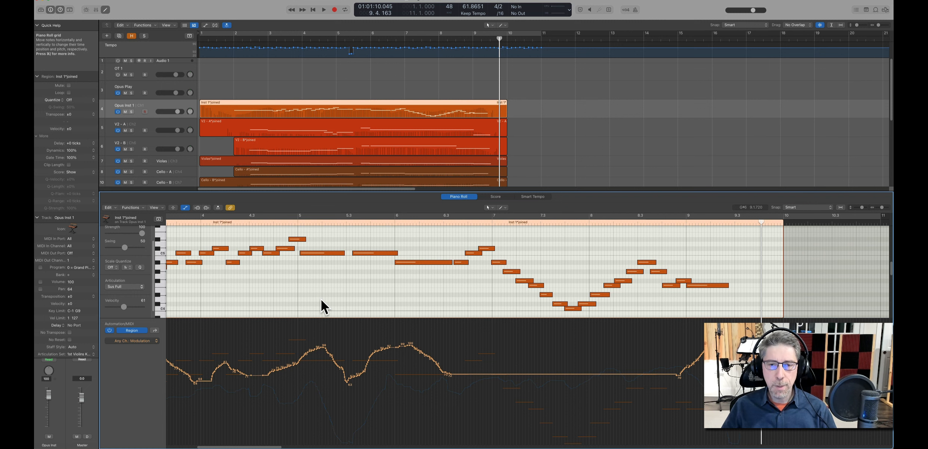
- View the articulation set export option for 2nd Violins KS Master in Opus, and locate that set among the track's articulation sets
{"action": "key", "text": "v"}
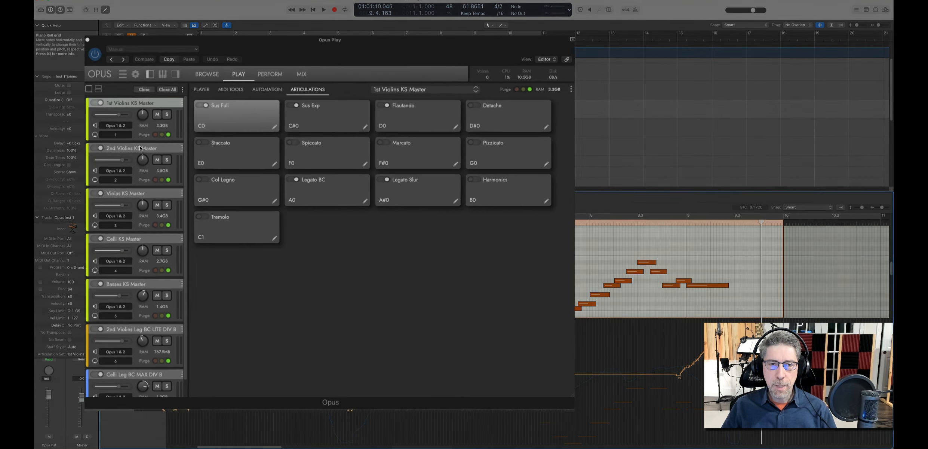
{"action": "left_click", "coordinate": [173, 157]}
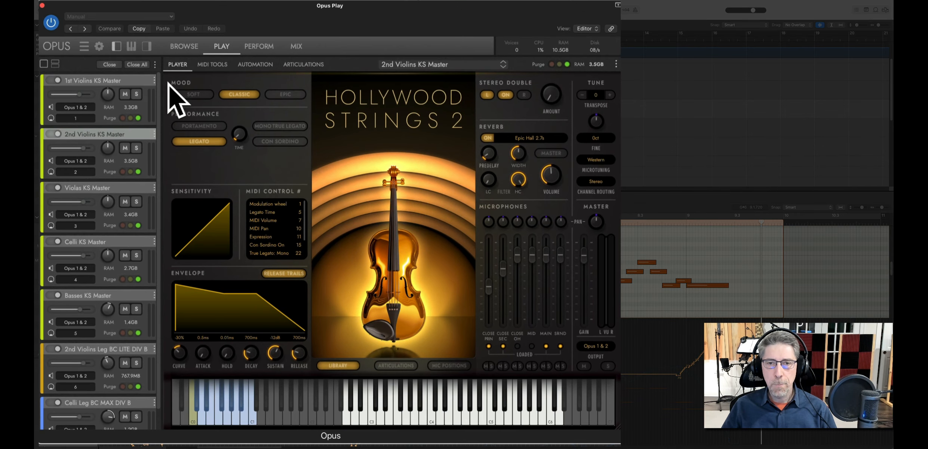
{"action": "left_click", "coordinate": [297, 65]}
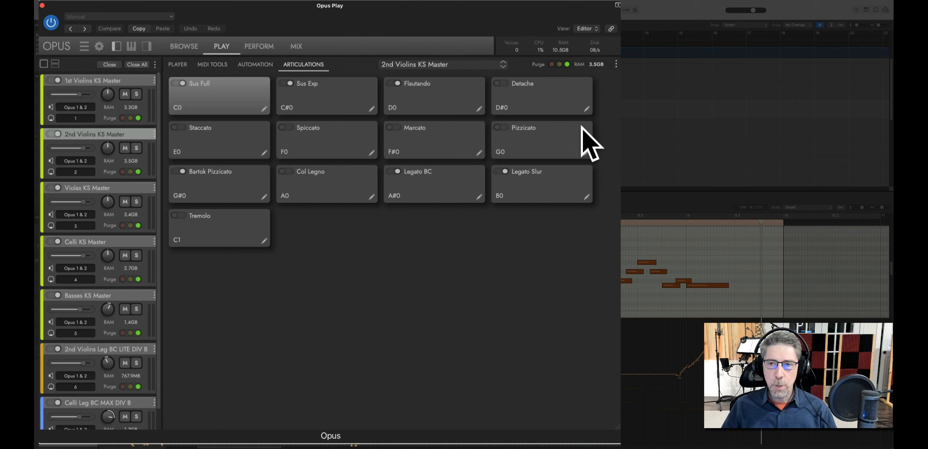
{"action": "left_click", "coordinate": [616, 64]}
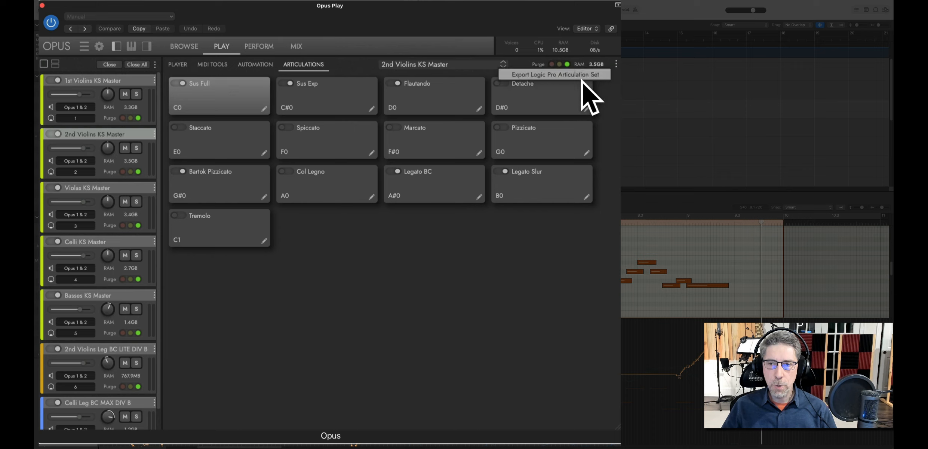
{"action": "left_click", "coordinate": [607, 102]}
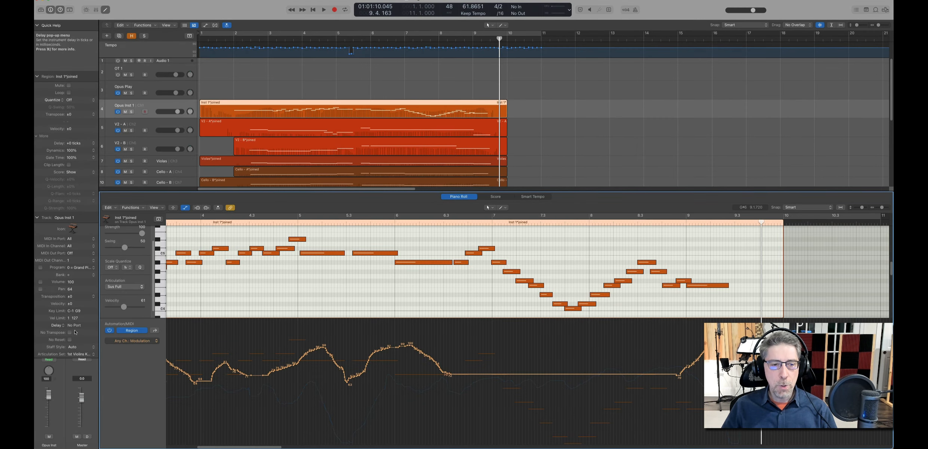
{"action": "left_click", "coordinate": [79, 356]}
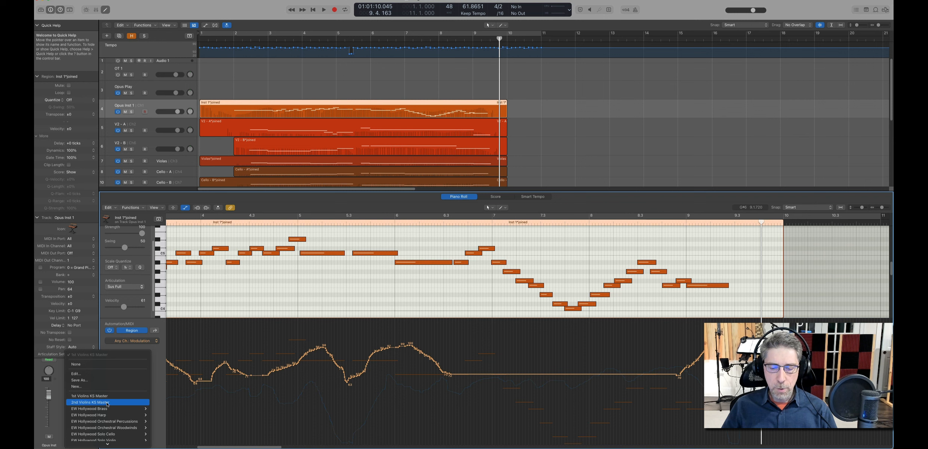
{"action": "left_click", "coordinate": [310, 199]}
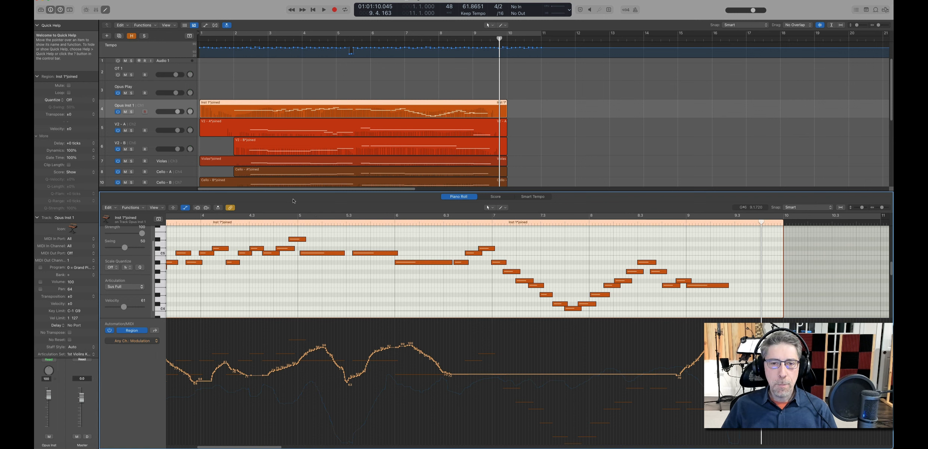
- Check the articulations assigned to the long note at bar 5 and the high note just before it
{"action": "left_click", "coordinate": [313, 252]}
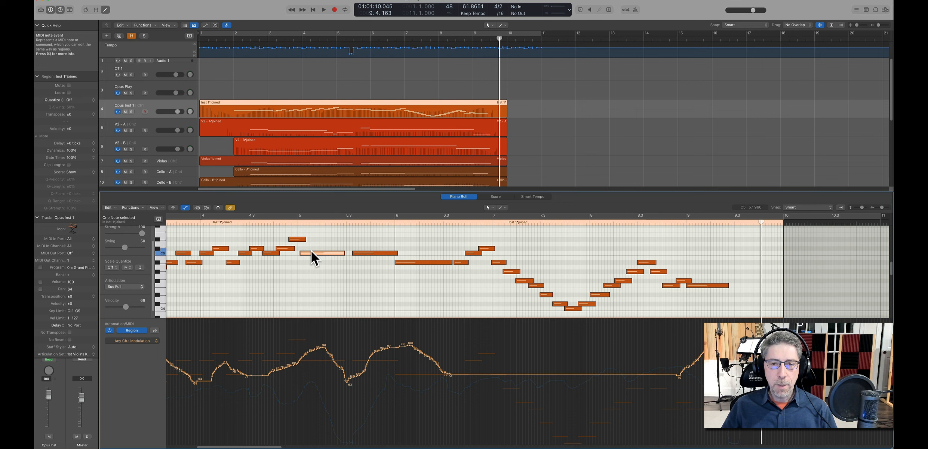
{"action": "left_click", "coordinate": [294, 239]}
{"action": "scroll", "coordinate": [251, 284], "scroll_direction": "left", "scroll_amount": 3}
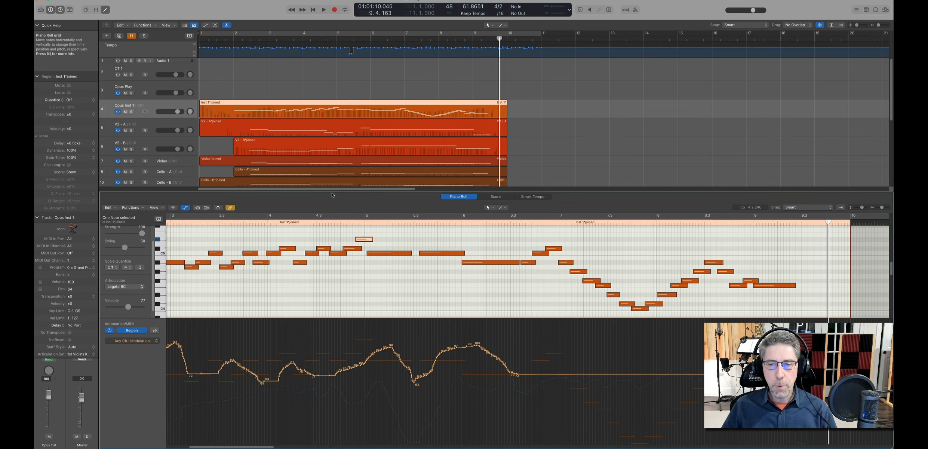
- Reopen Opus and display the 1st Violins KS Master player view with its microphone mixer
{"action": "key", "text": "v"}
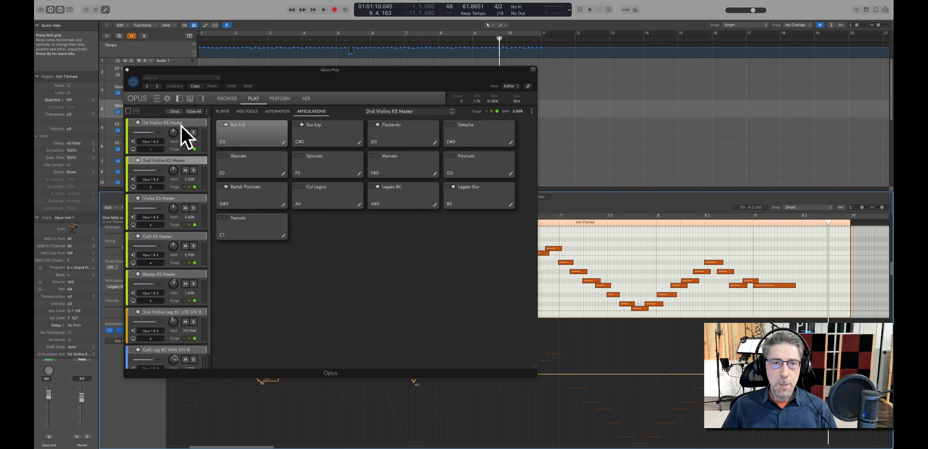
{"action": "left_click", "coordinate": [177, 122]}
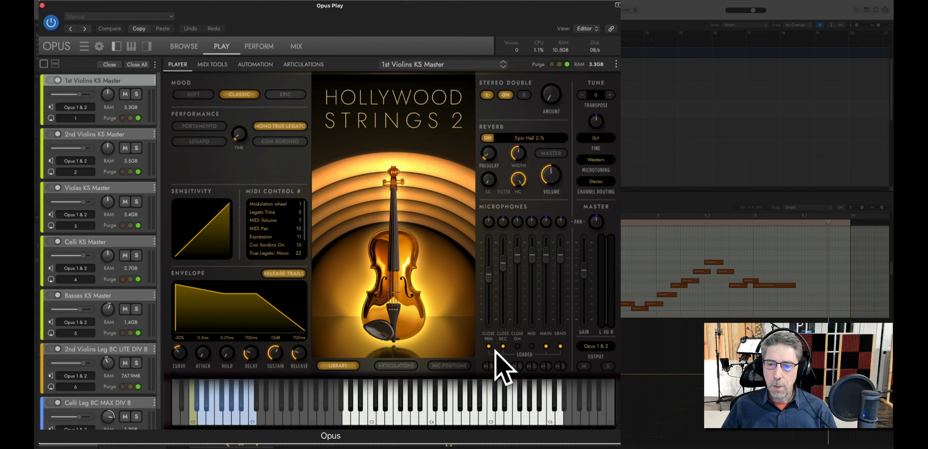
- Display the microphone positions of 1st Violins KS Master in Opus, and close the plug-in window
{"action": "left_click", "coordinate": [451, 369]}
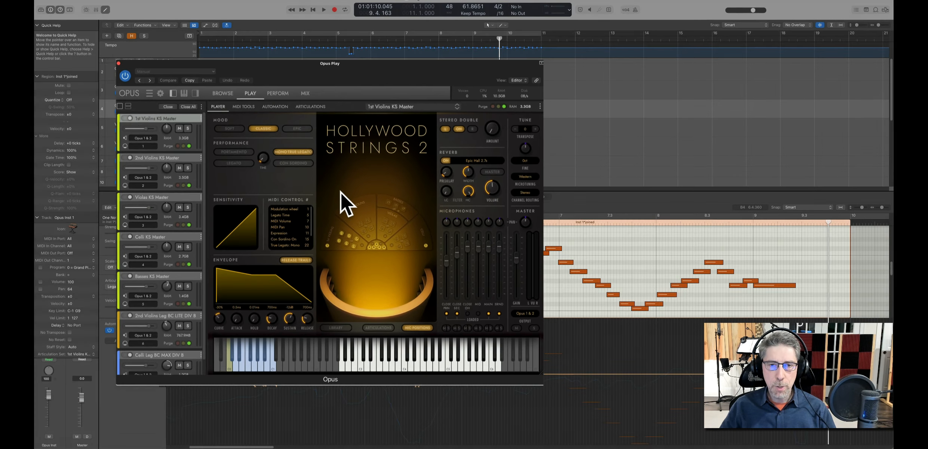
{"action": "key", "text": "super+w"}
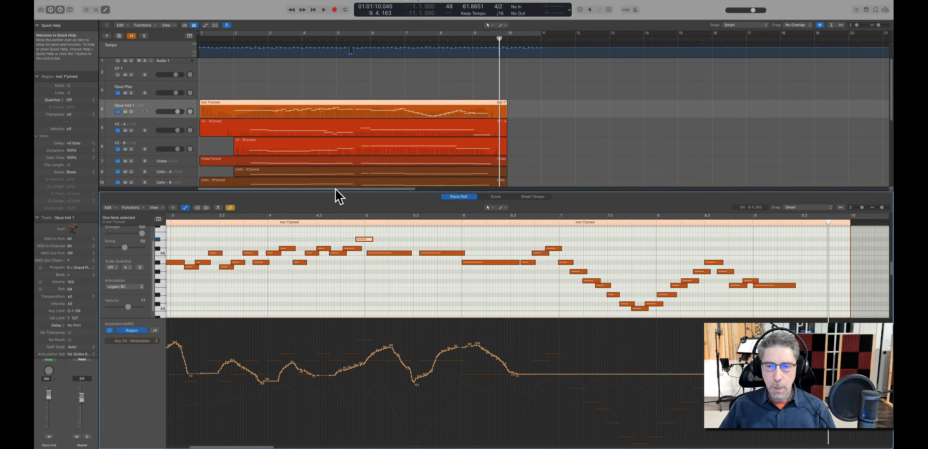
- Show the mixer and examine the Space Designer reverb settings on the Rev L channel
{"action": "key", "text": "x"}
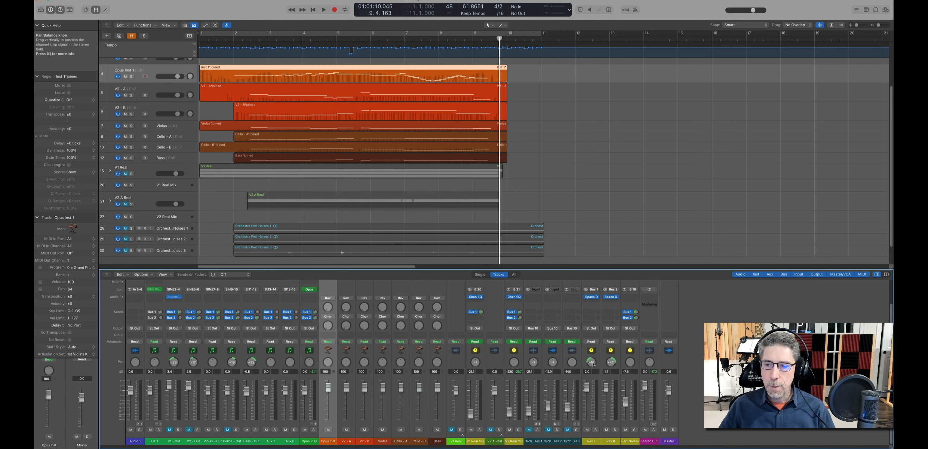
{"action": "left_click", "coordinate": [592, 298]}
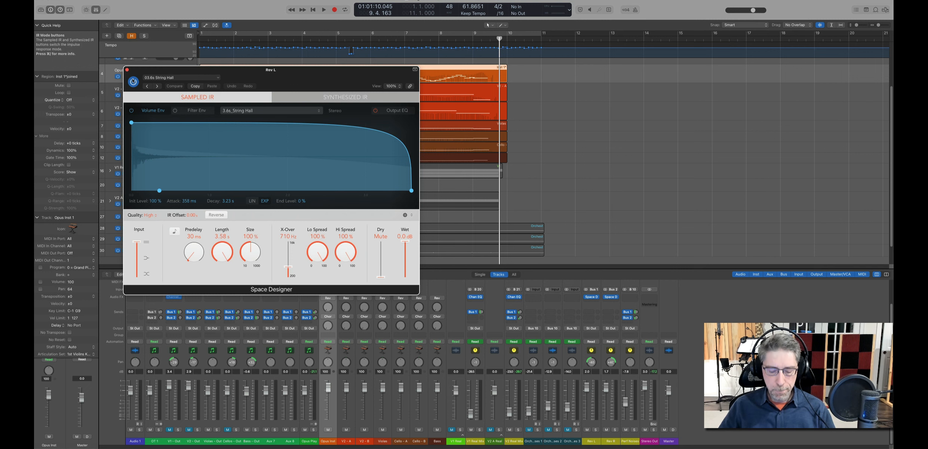
{"action": "key", "text": "super+w"}
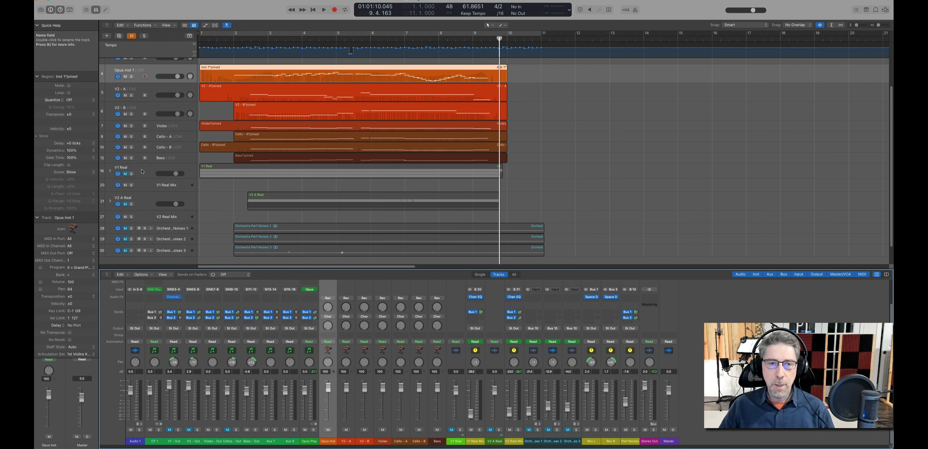
- Unmute V1 Real, V2 A Real and the three orchestra performance noise tracks, and raise the V1 Real Mix level slightly
{"action": "left_click", "coordinate": [125, 173]}
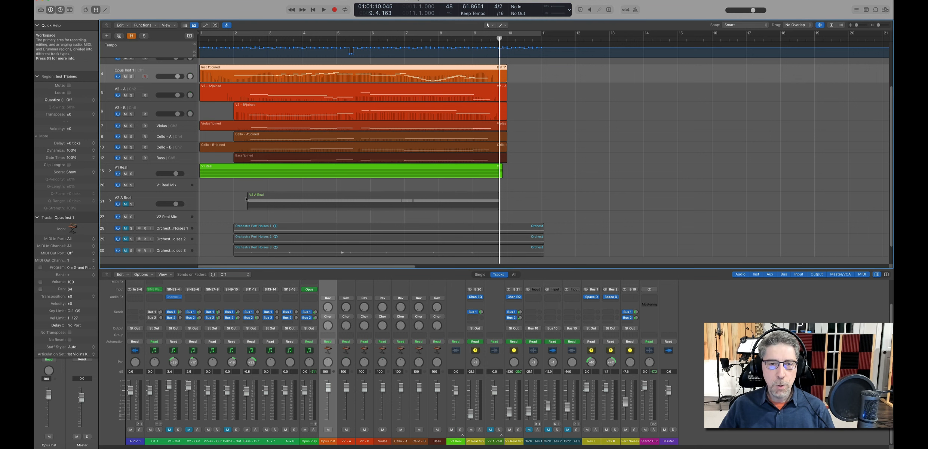
{"action": "left_click", "coordinate": [126, 204]}
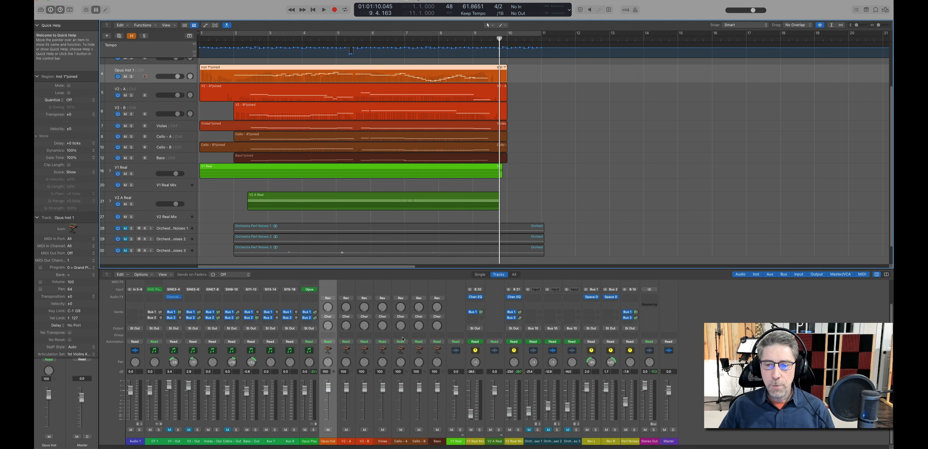
{"action": "left_click_drag", "start_coordinate": [471, 415], "coordinate": [471, 411]}
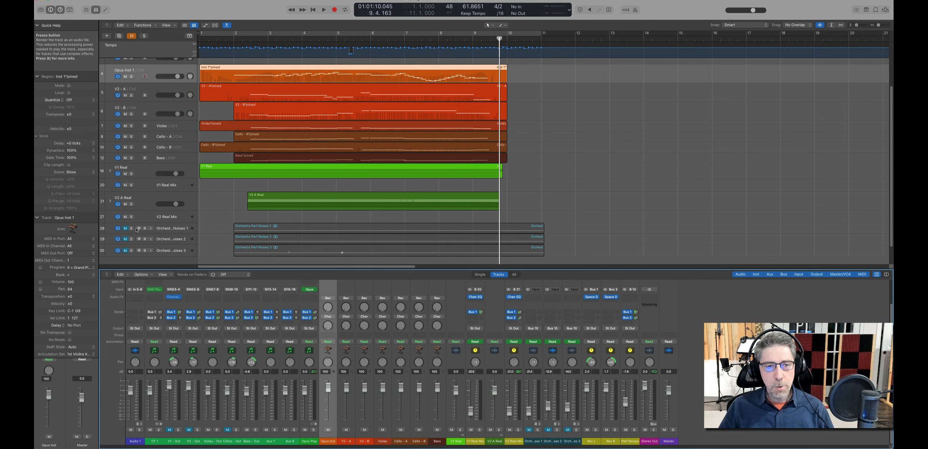
{"action": "left_click_drag", "start_coordinate": [127, 230], "coordinate": [126, 250]}
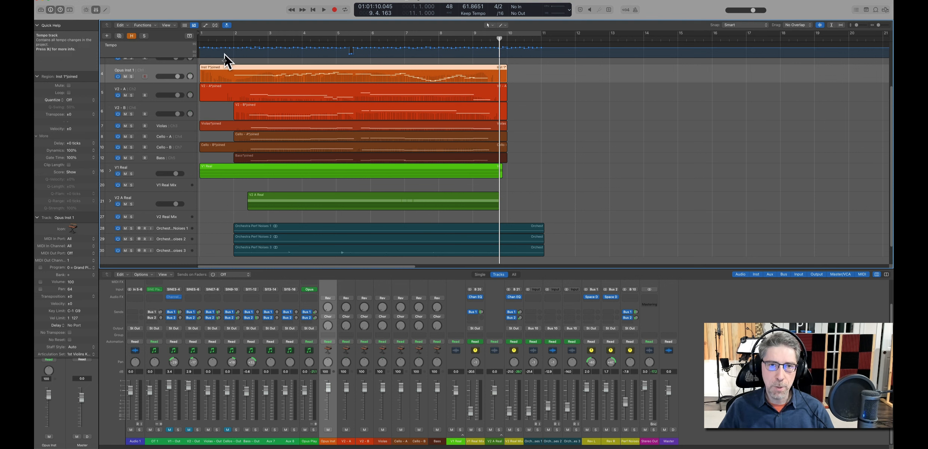
- Play the arrangement from just before bar 2 into bar 9, following the Opus Inst 1 notes in the Piano Roll
{"action": "left_click", "coordinate": [225, 39]}
{"action": "key", "text": "space"}
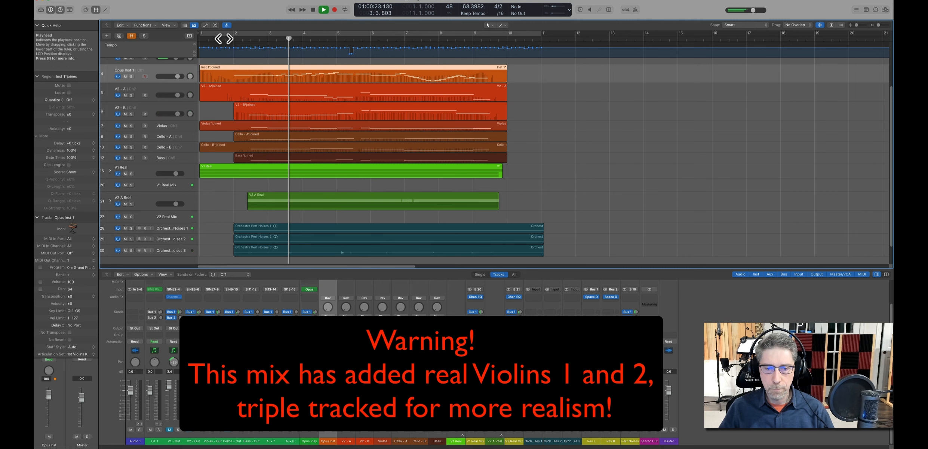
{"action": "key", "text": "p"}
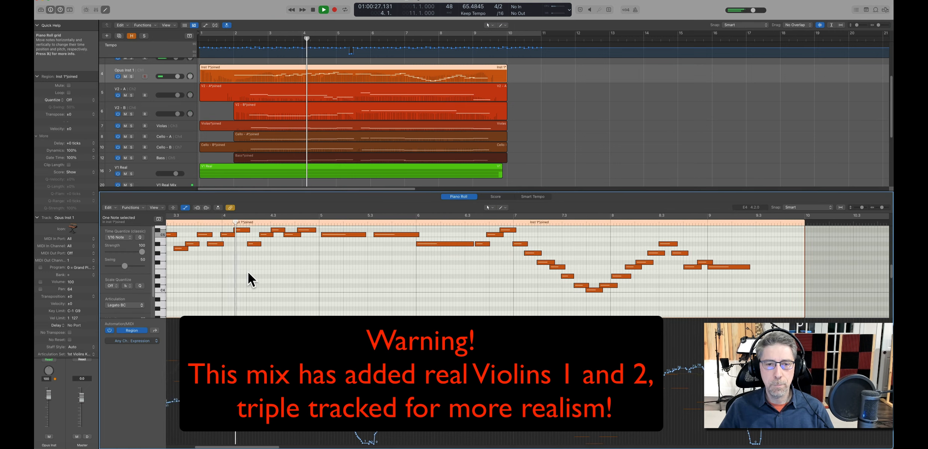
{"action": "scroll", "coordinate": [248, 272], "scroll_direction": "left", "scroll_amount": 5}
{"action": "scroll", "coordinate": [248, 272], "scroll_direction": "up", "scroll_amount": 2}
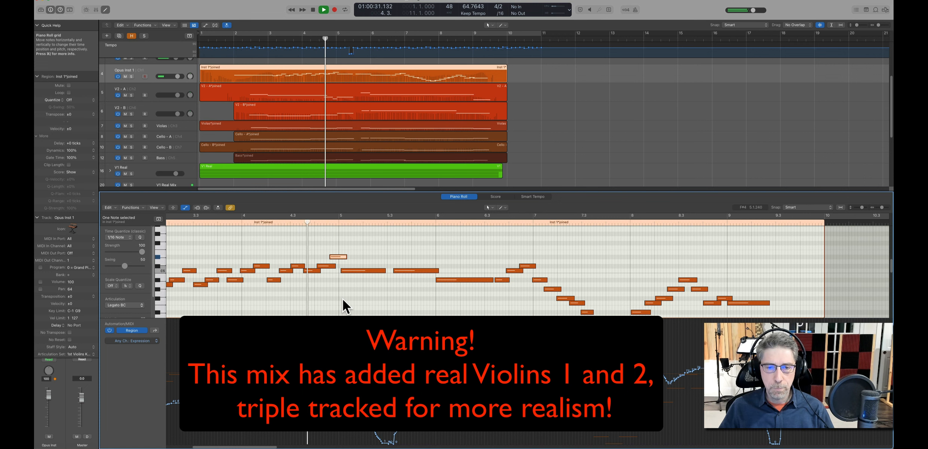
{"action": "left_click", "coordinate": [342, 299]}
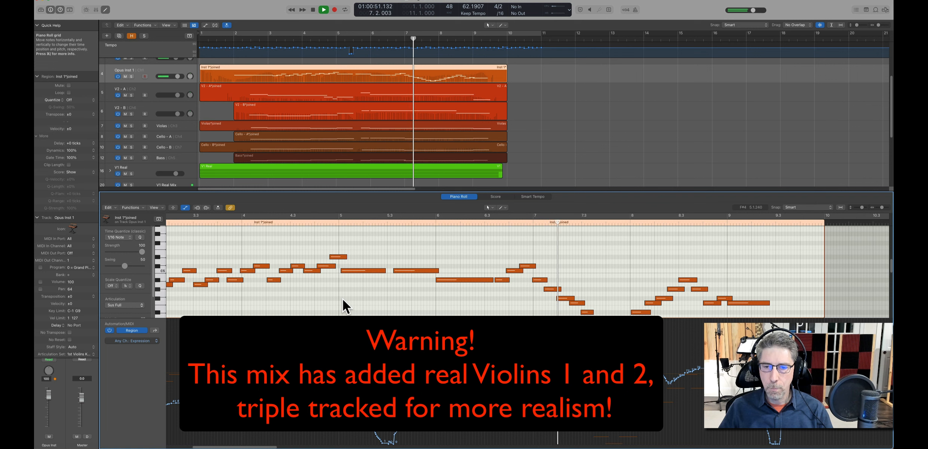
{"action": "scroll", "coordinate": [342, 298], "scroll_direction": "down", "scroll_amount": 1}
{"action": "scroll", "coordinate": [342, 299], "scroll_direction": "down", "scroll_amount": 3}
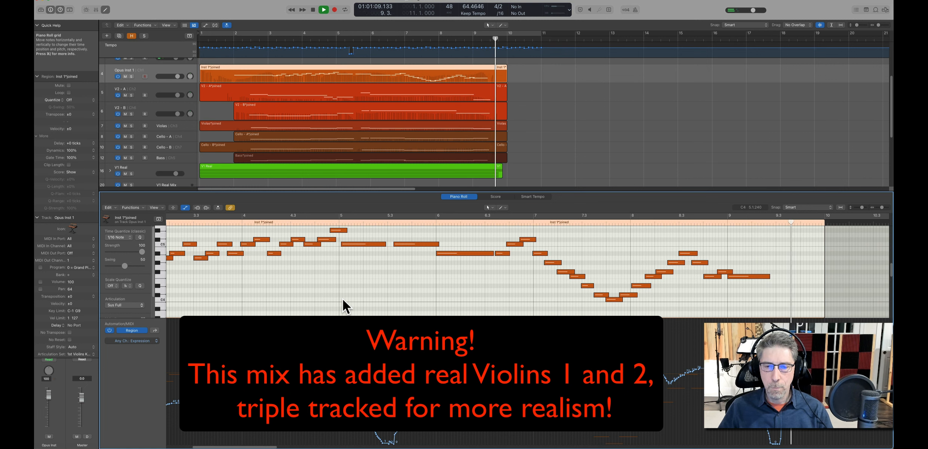
{"action": "key", "text": "space"}
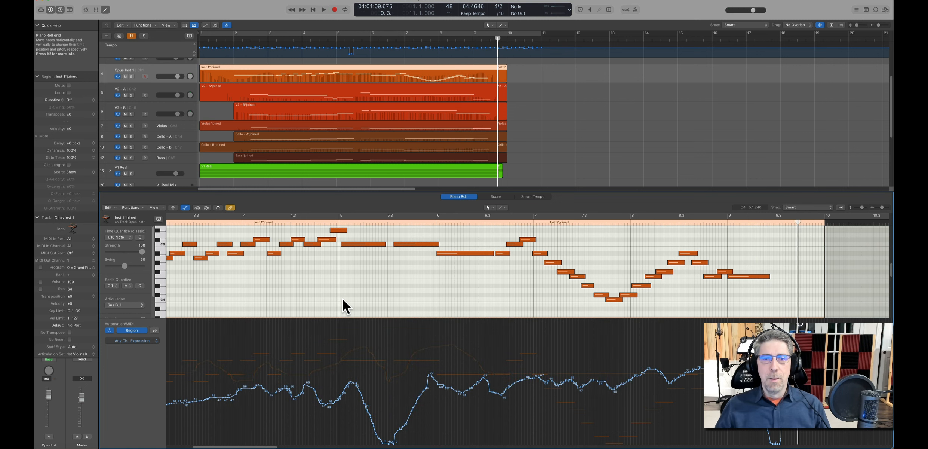